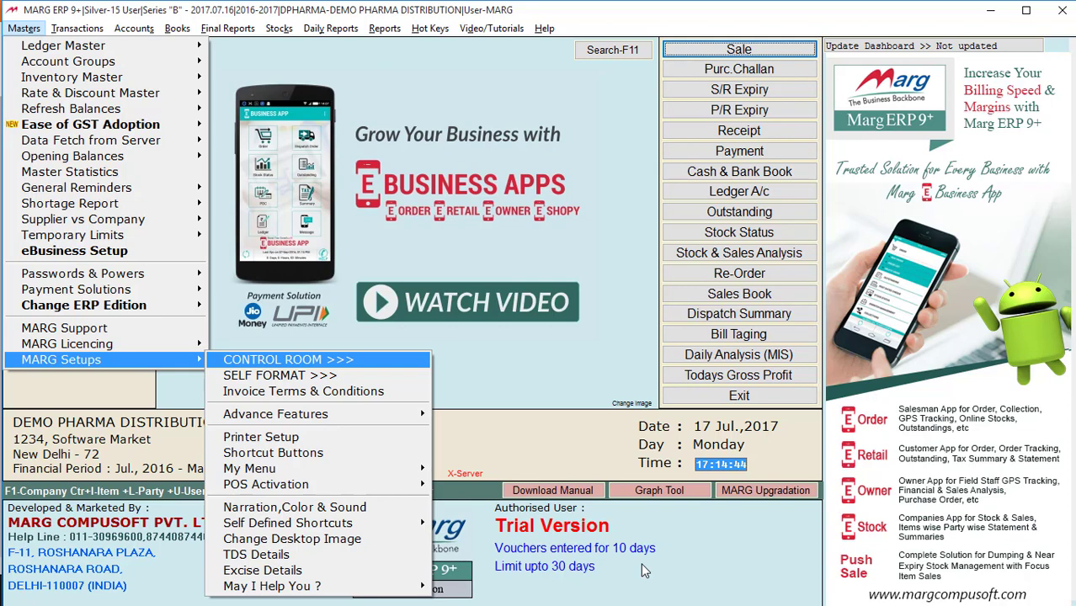
# Open the control room and search anywhere in its options for "conversion".
pyautogui.press('Return')
pyautogui.press('Return')
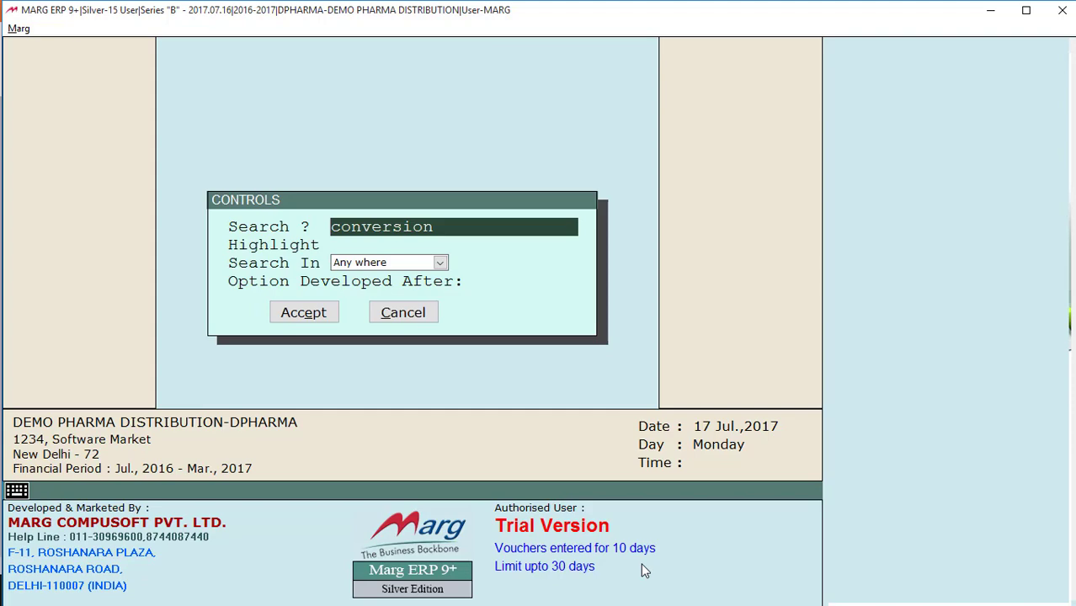
pyautogui.press('Return')
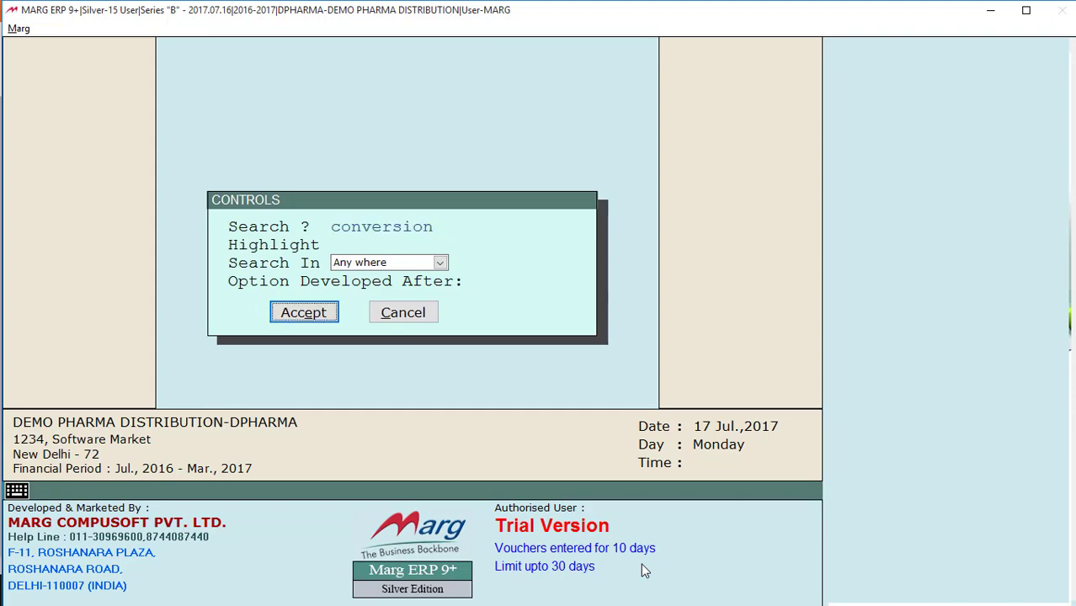
pyautogui.press('Return')
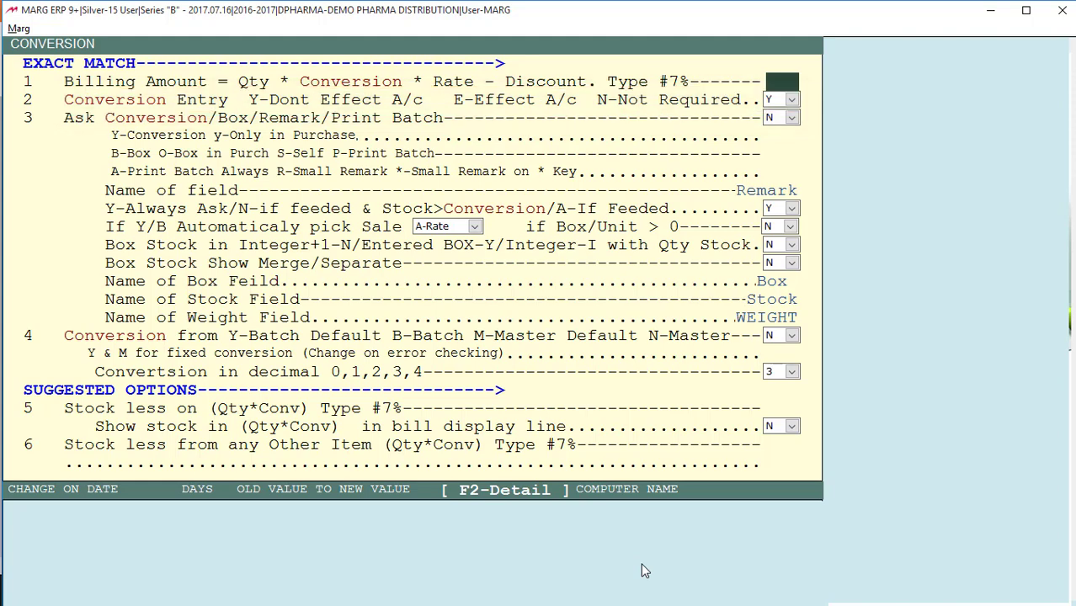
# Set the Conversion Entry option to Y (Dont Effect A/c) and save the control room changes.
pyautogui.press('Return')
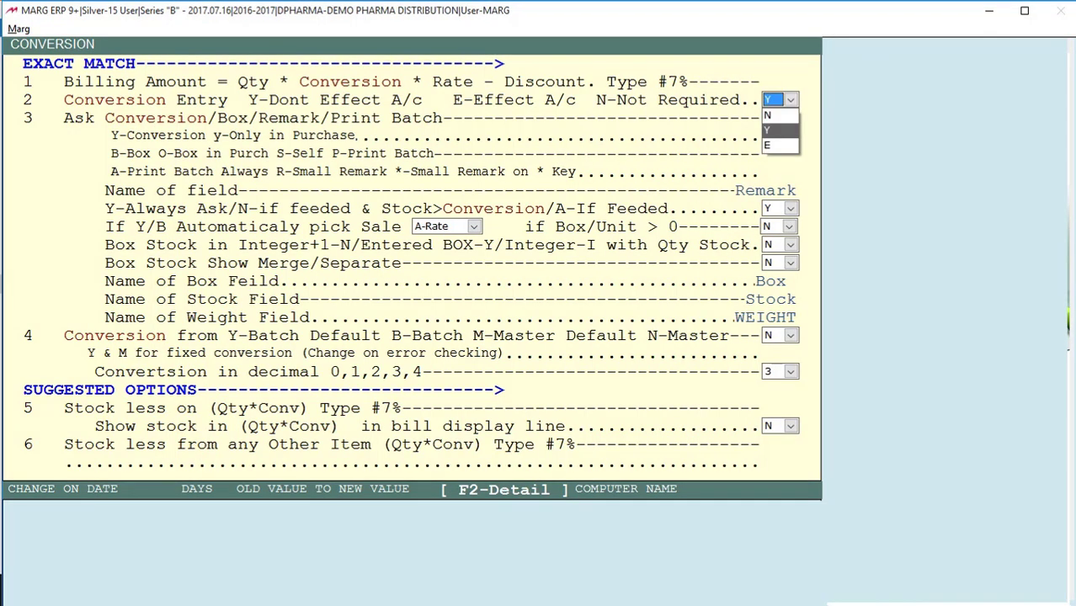
pyautogui.press('Down')
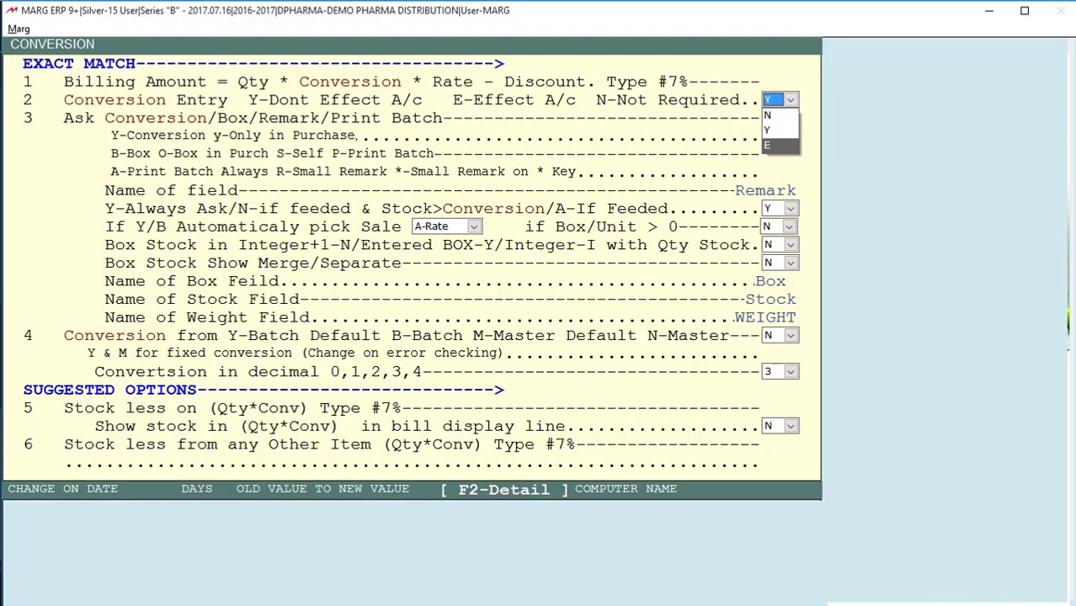
pyautogui.press('n')
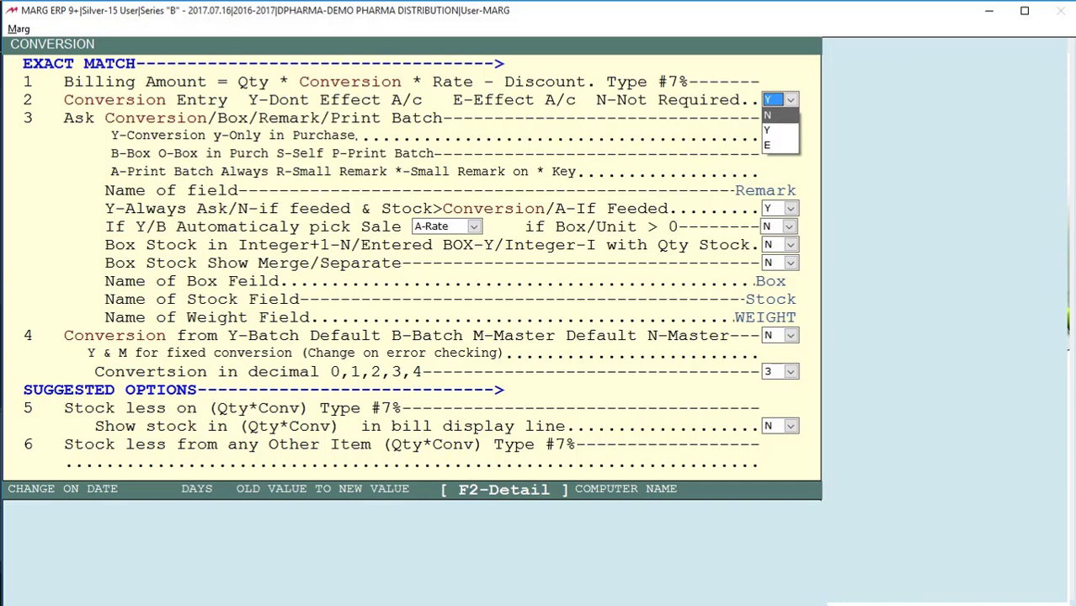
pyautogui.press('y')
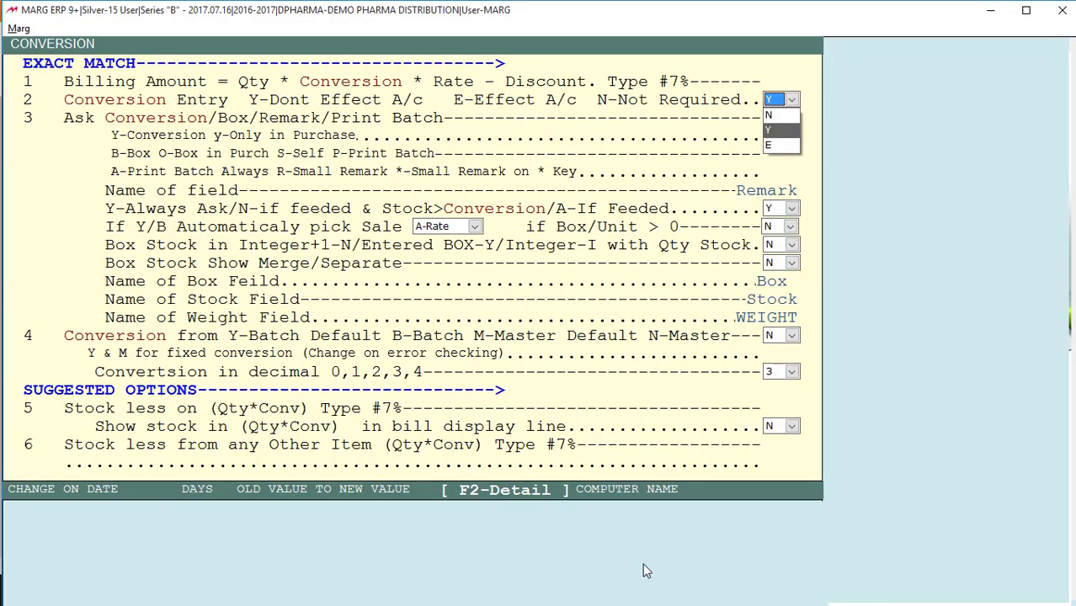
pyautogui.press('Escape')
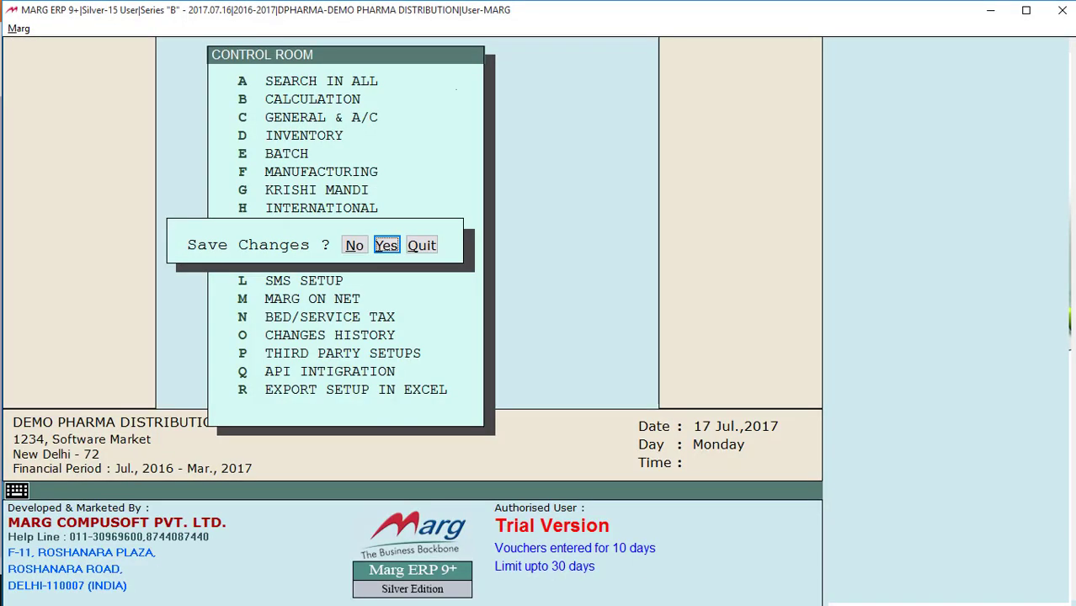
pyautogui.press('Return')
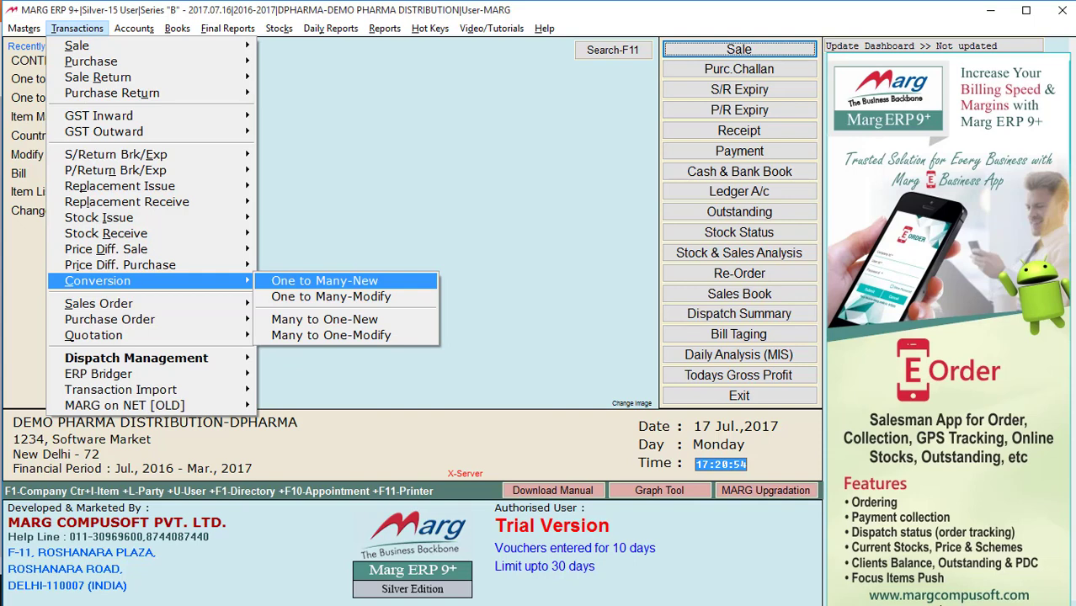
# Start a new product in the item master, naming it Sugar with the unit Bag.
pyautogui.press('Down')
pyautogui.press('Down')
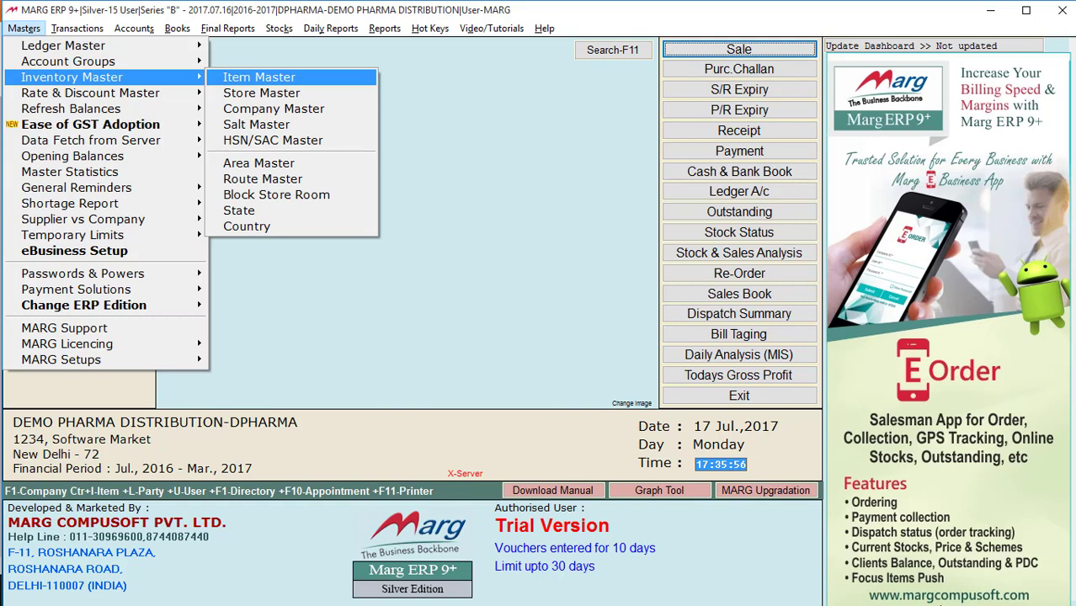
pyautogui.press('Return')
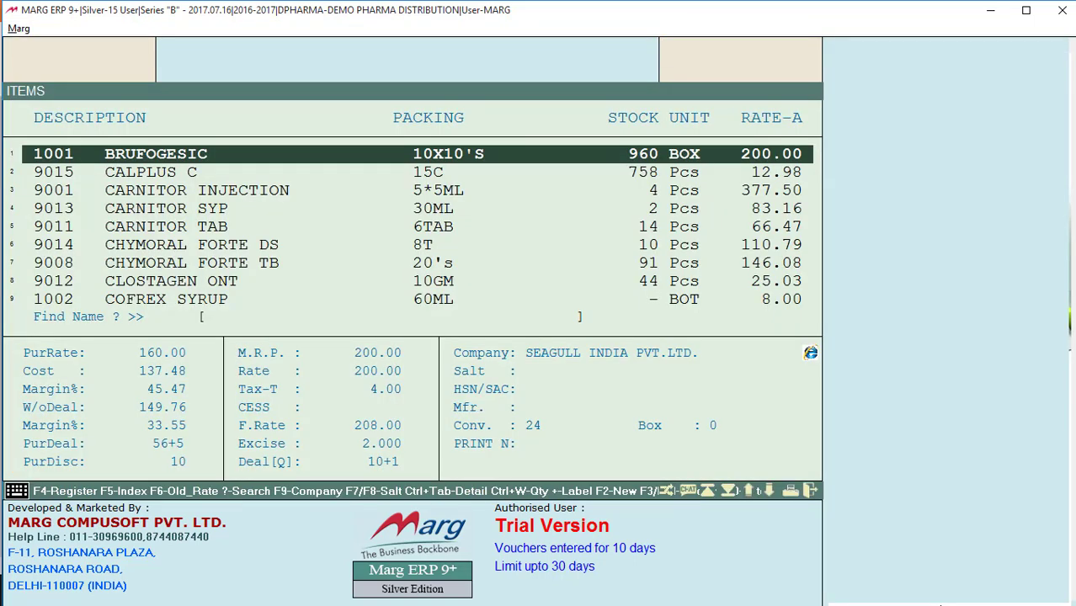
pyautogui.press('F2')
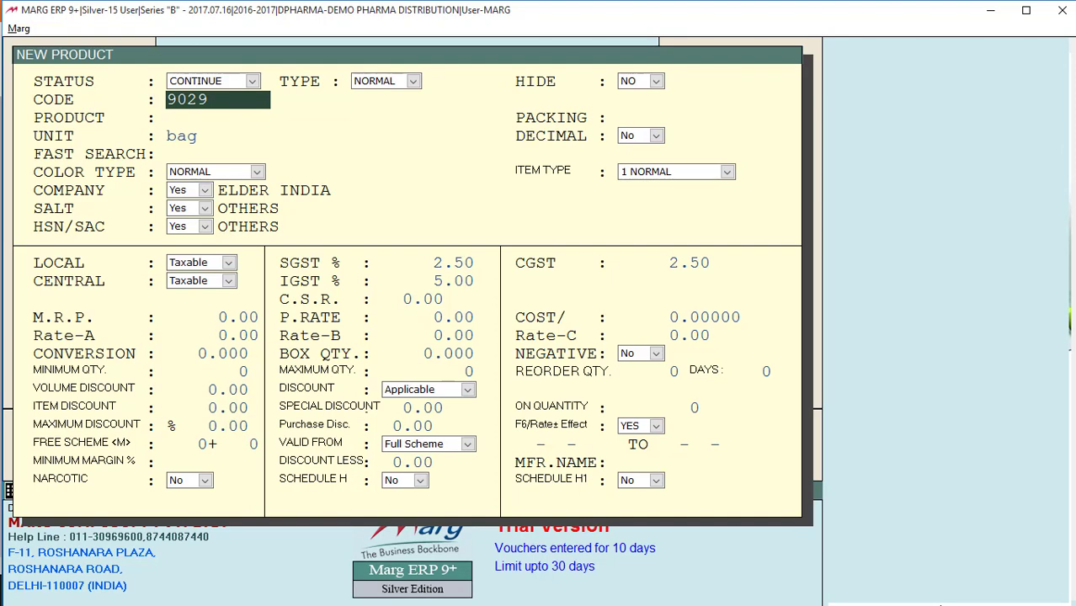
pyautogui.press('Return')
pyautogui.write('Sugar')
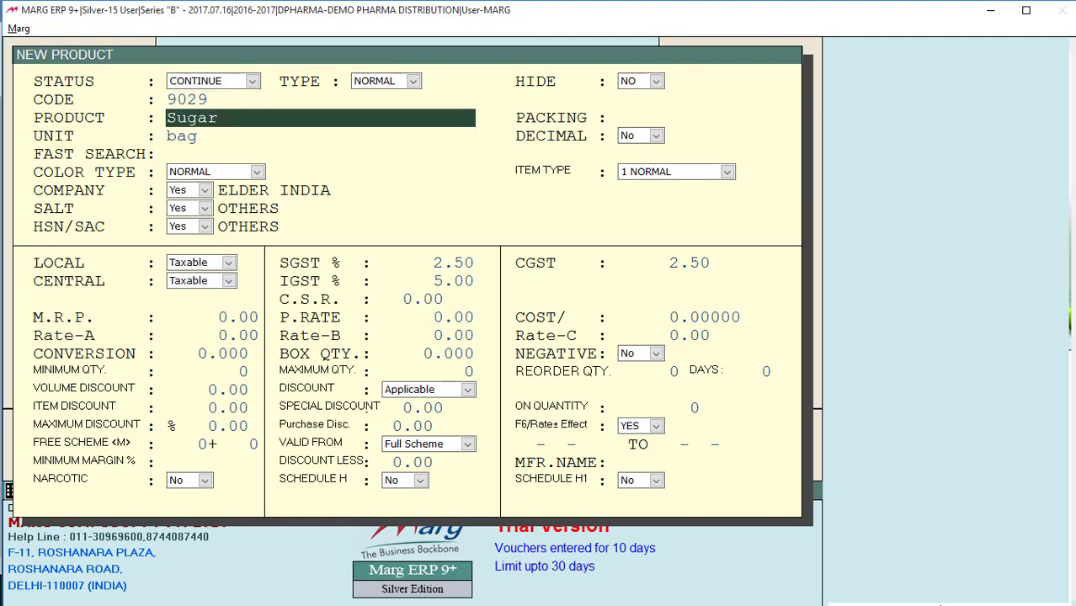
pyautogui.press('Return')
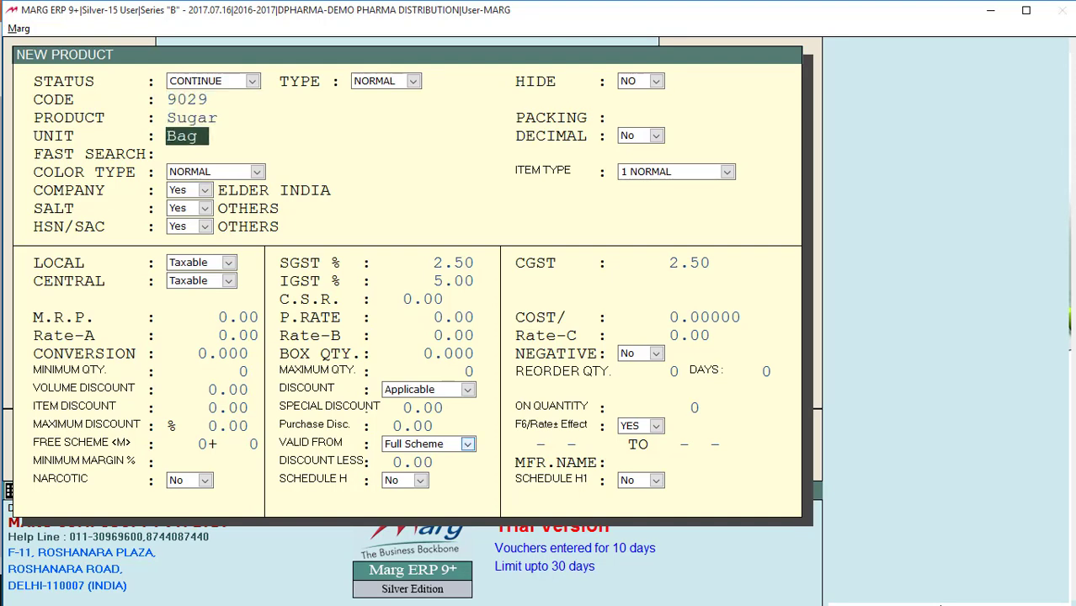
# Set the Sugar product's purchase rate to 200 and save the product.
pyautogui.click(421, 317)
pyautogui.write('200')
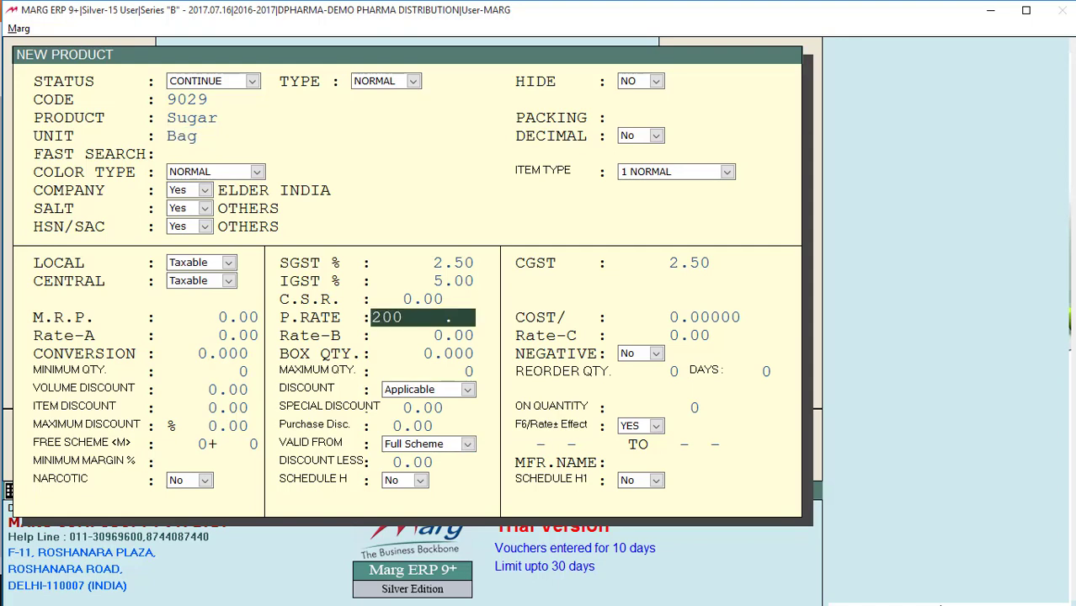
pyautogui.press('Return')
pyautogui.press('Escape')
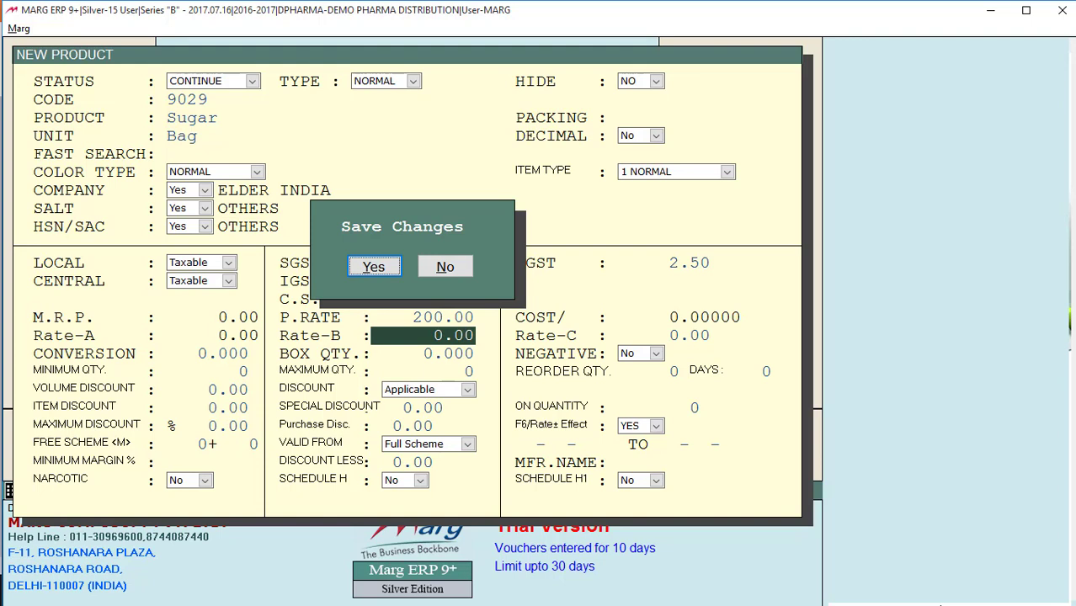
pyautogui.press('Return')
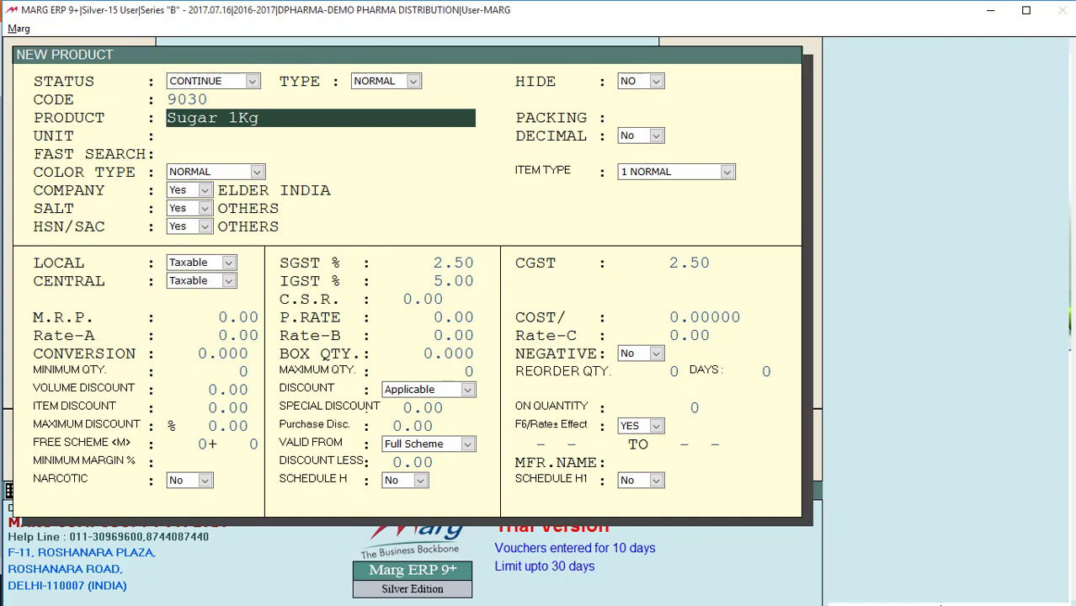
# Create the product Sugar 1Kg with unit Kg, Rate-A 20 and conversion 1, and save it.
pyautogui.press('Return')
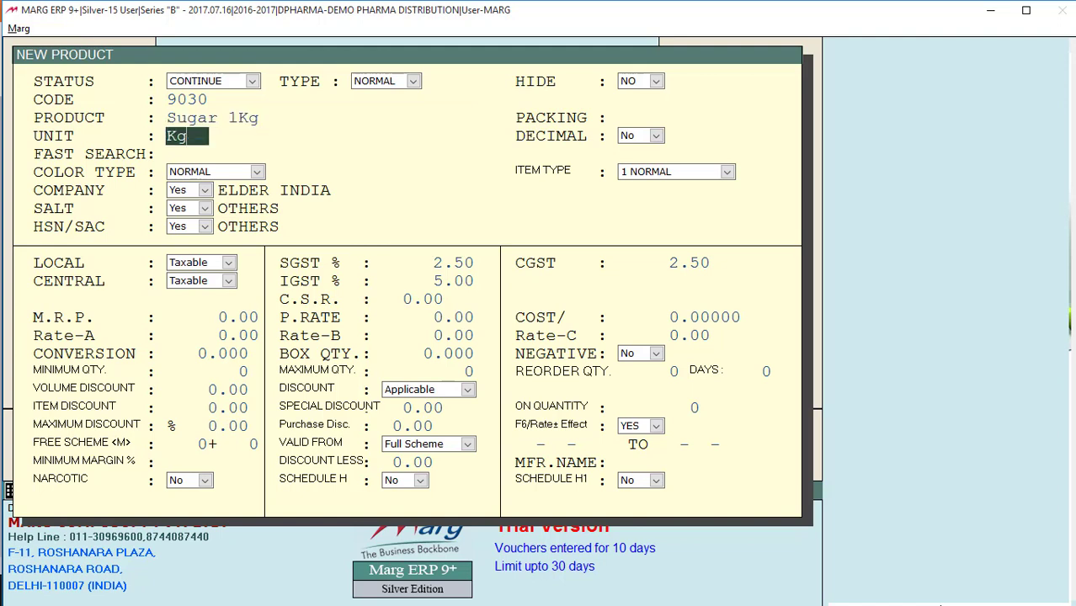
pyautogui.press('Return')
pyautogui.write('20')
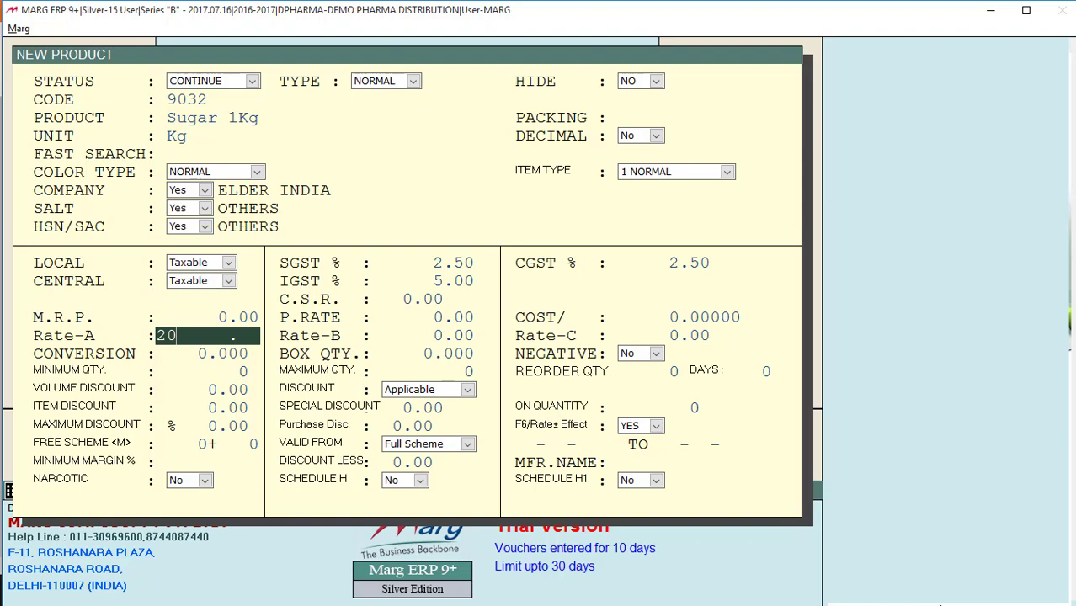
pyautogui.press('Return')
pyautogui.write('1 .')
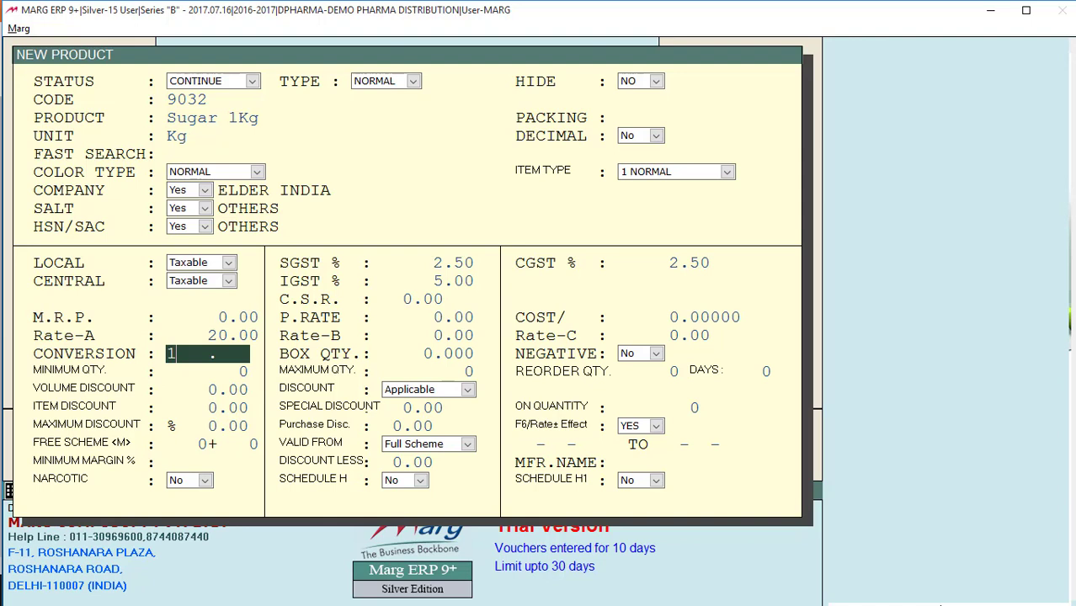
pyautogui.press('pagedown')
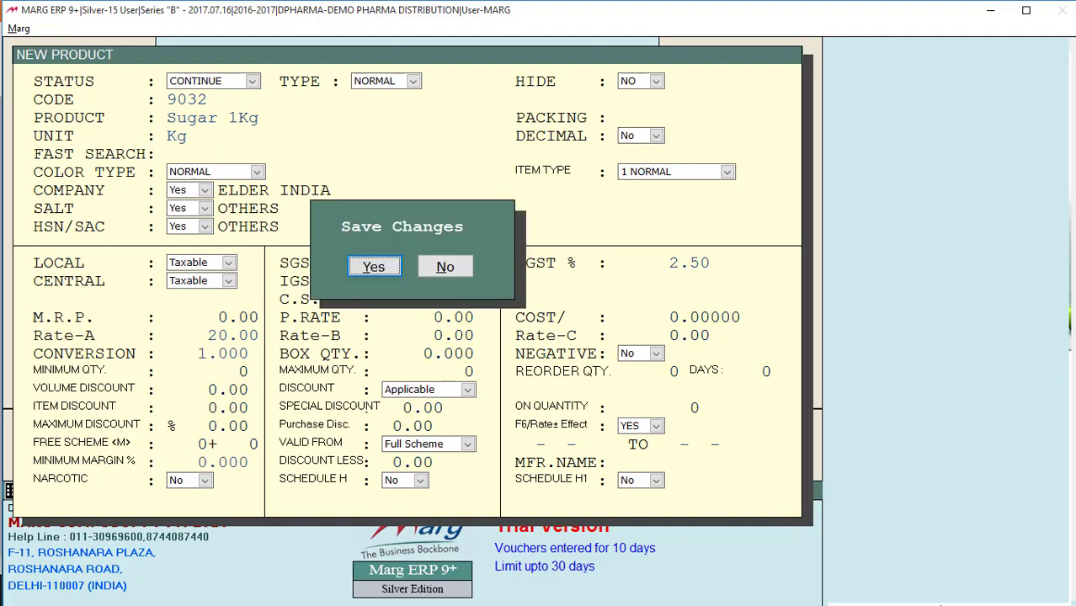
pyautogui.press('Return')
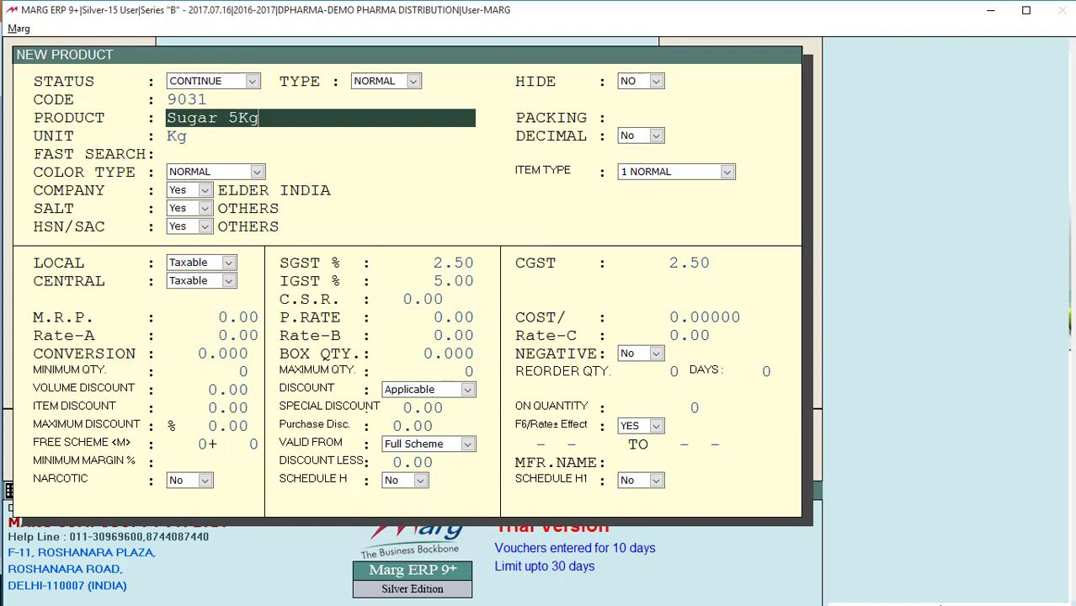
# Create the product Sugar 5Kg with unit Kg, purchase rate 30 and conversion 5, and save it.
pyautogui.click(165, 335)
pyautogui.write('30')
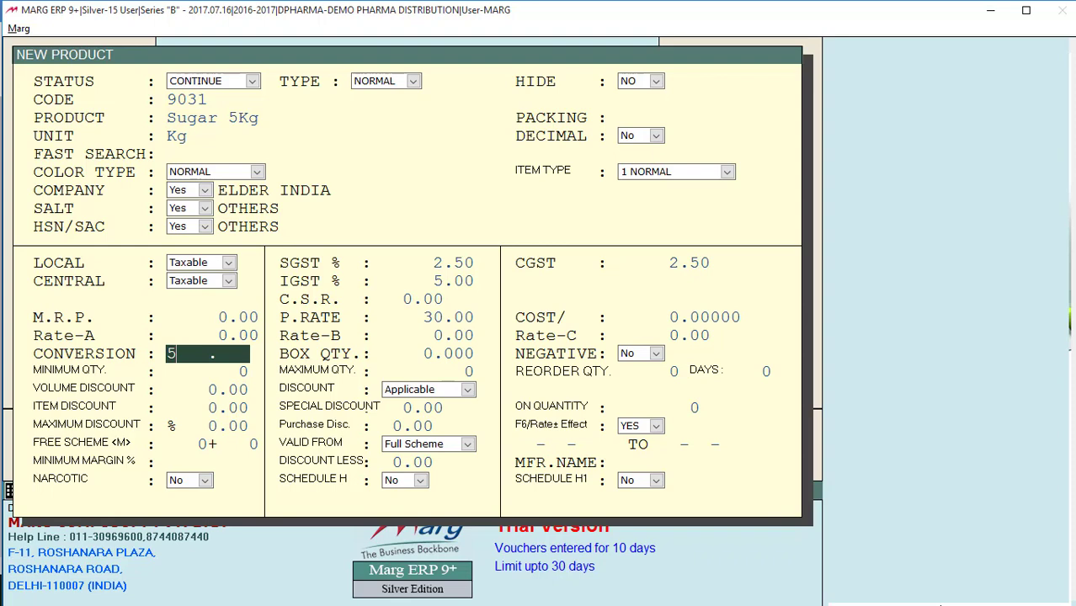
pyautogui.press('Escape')
pyautogui.press('Return')
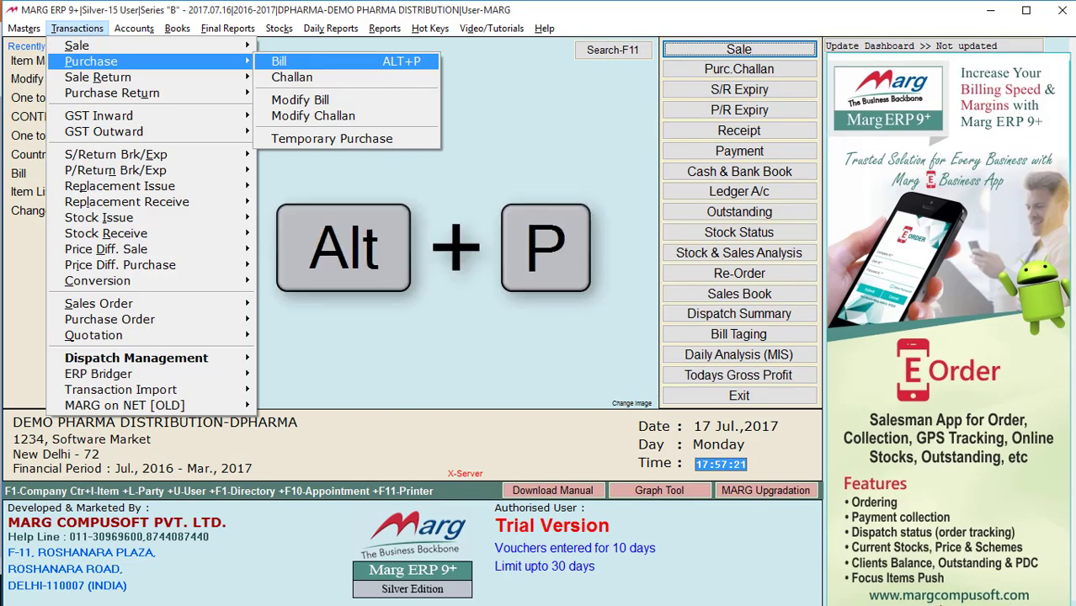
# Start a new purchase bill from RANBAXY INDIA LTD. with bill number 123.
pyautogui.press('Return')
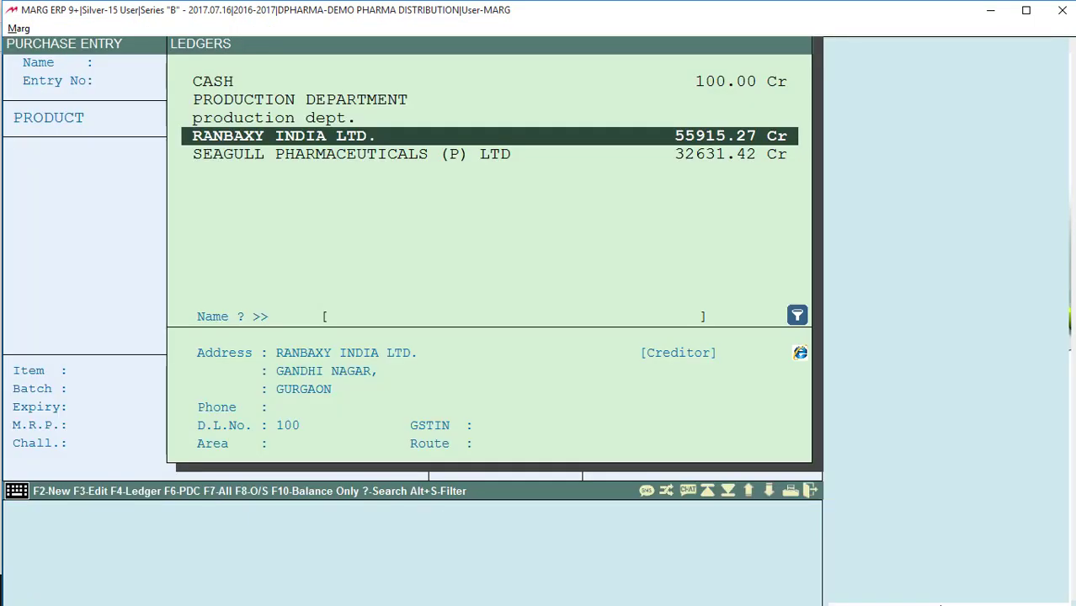
pyautogui.press('Return')
pyautogui.write('123')
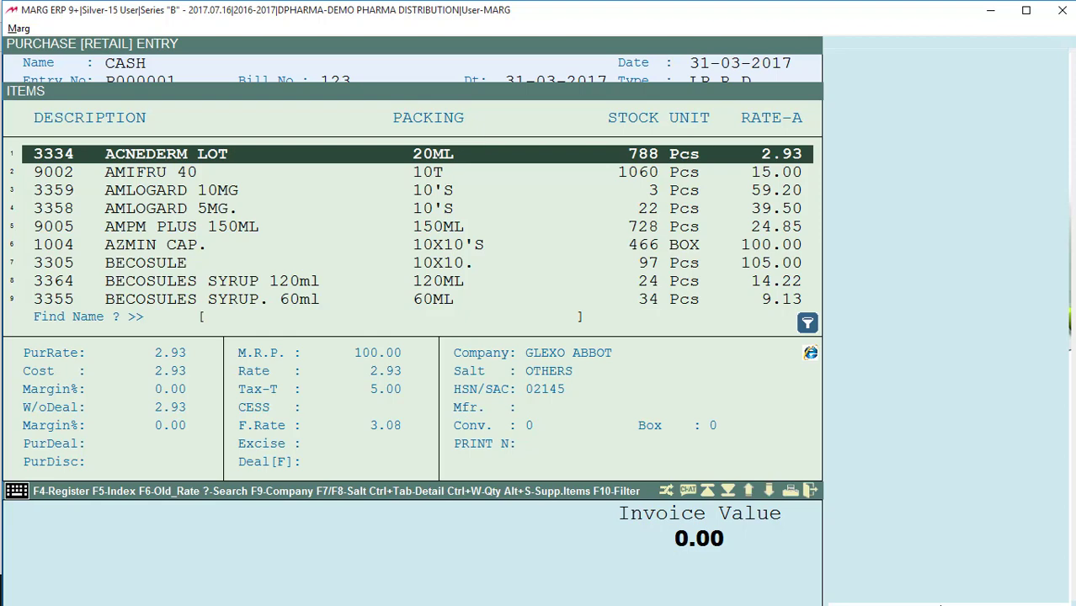
# Add the Sugar bag item to the purchase bill with batch 4566 and quantity 80, and save the bill.
pyautogui.write('SU')
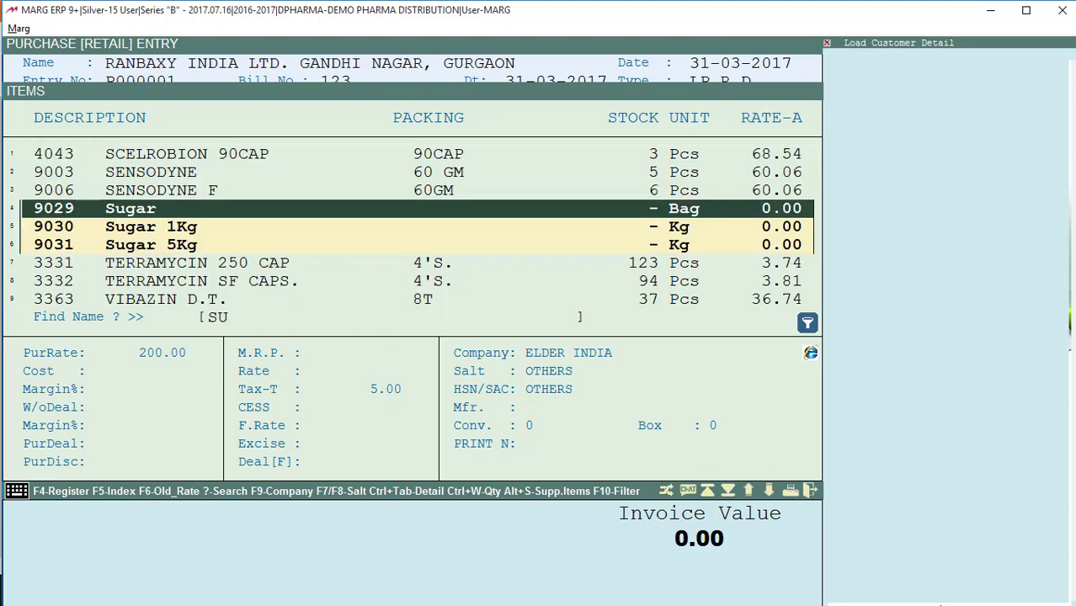
pyautogui.press('Return')
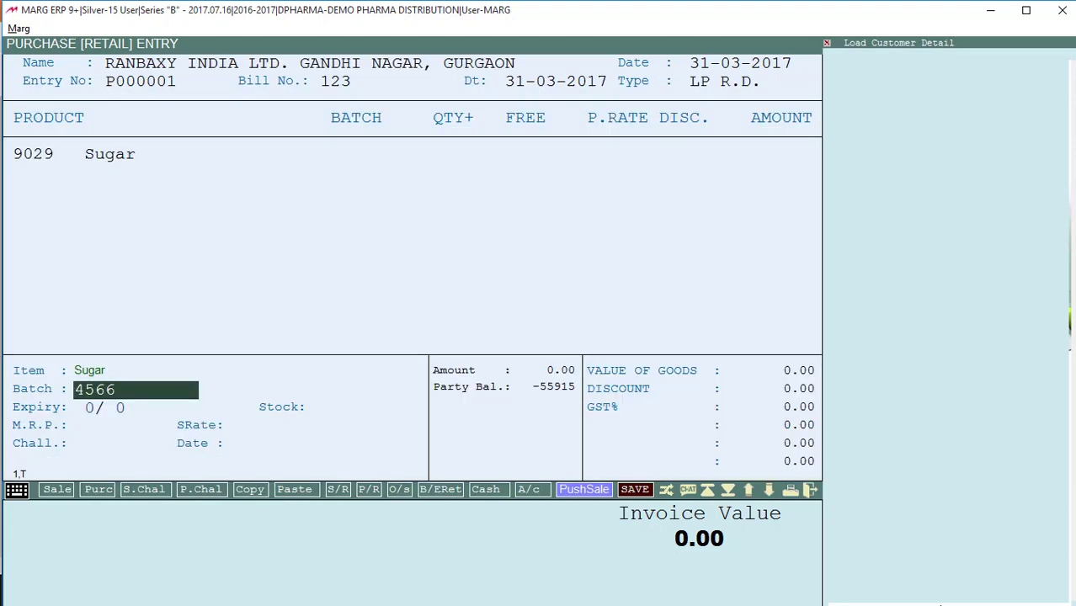
pyautogui.press('Return')
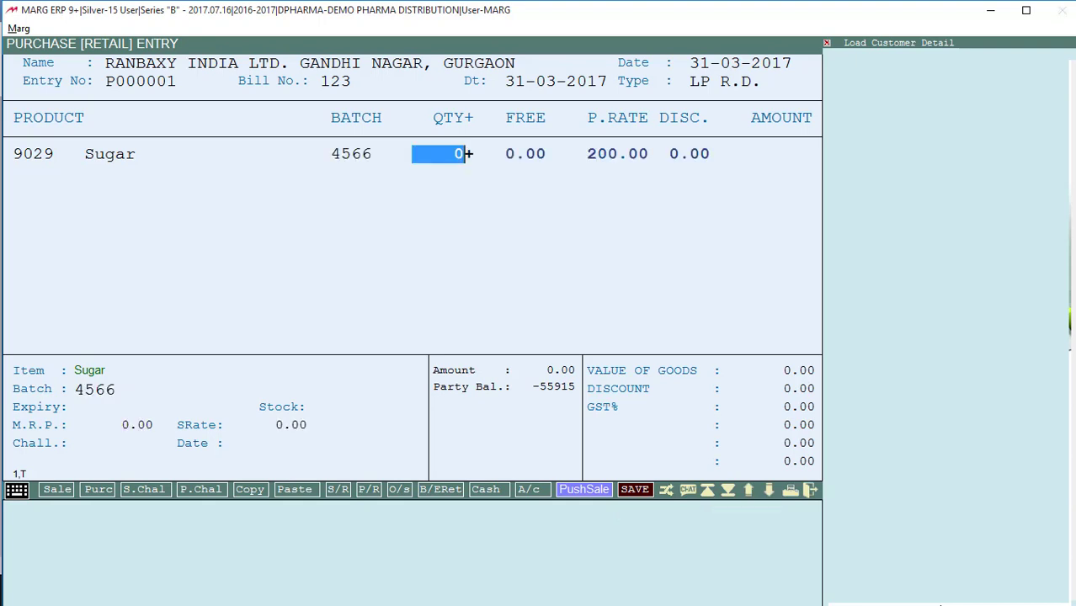
pyautogui.write('80')
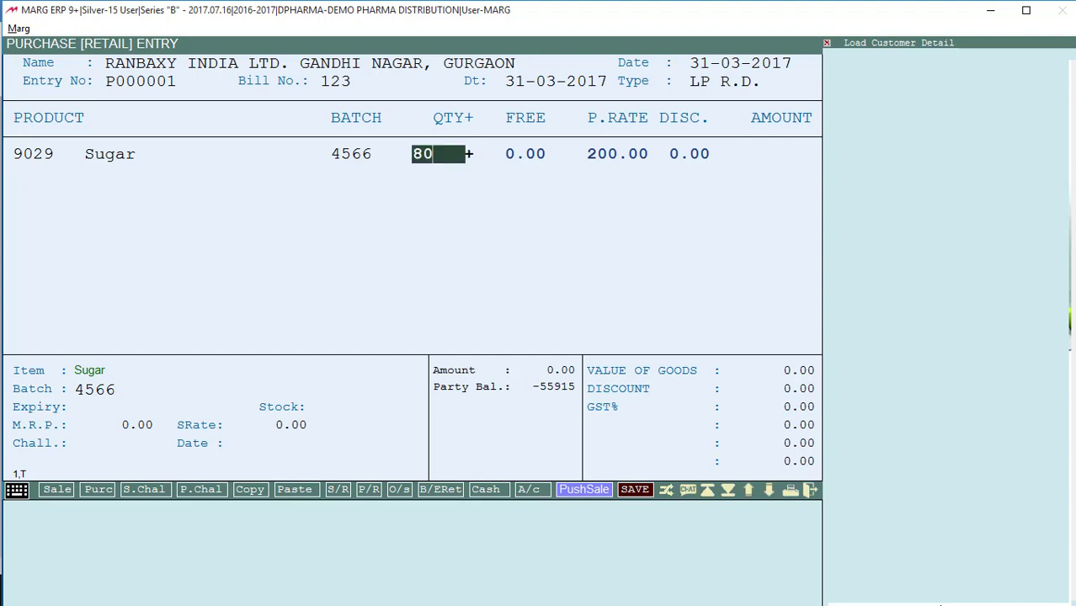
pyautogui.press('Return')
pyautogui.press('Escape')
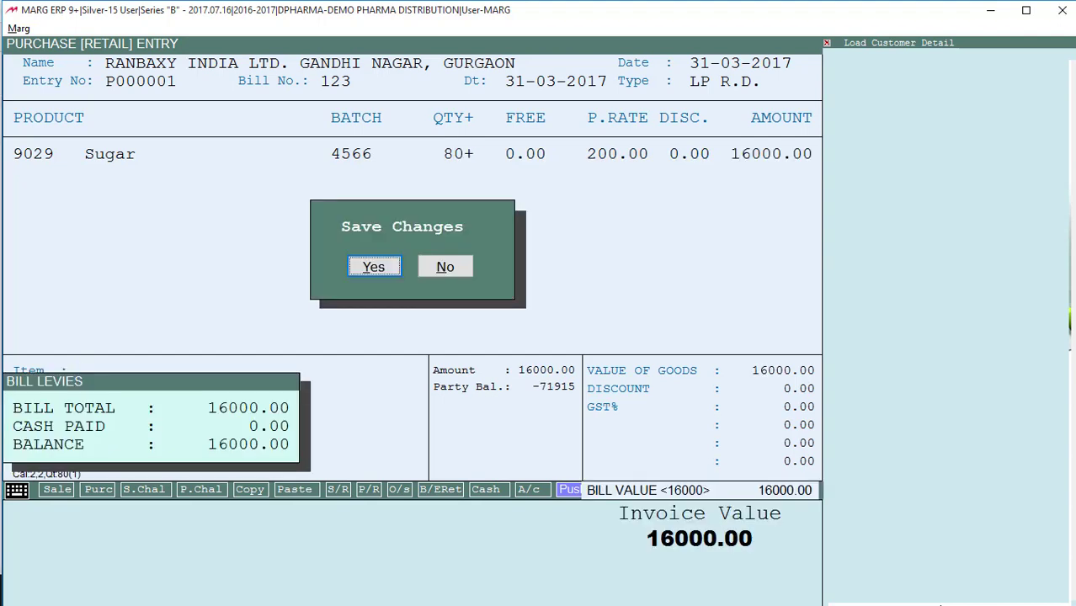
pyautogui.press('Return')
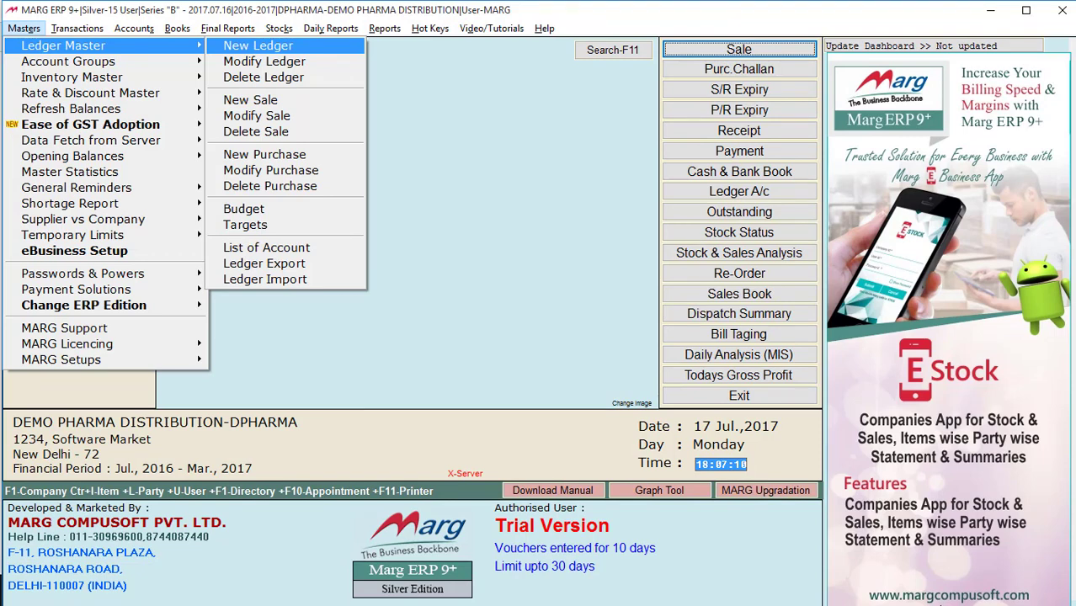
# Create a new ledger under the group SUNDRY CREDITORS (MANUFACTURERS A/C).
pyautogui.press('Return')
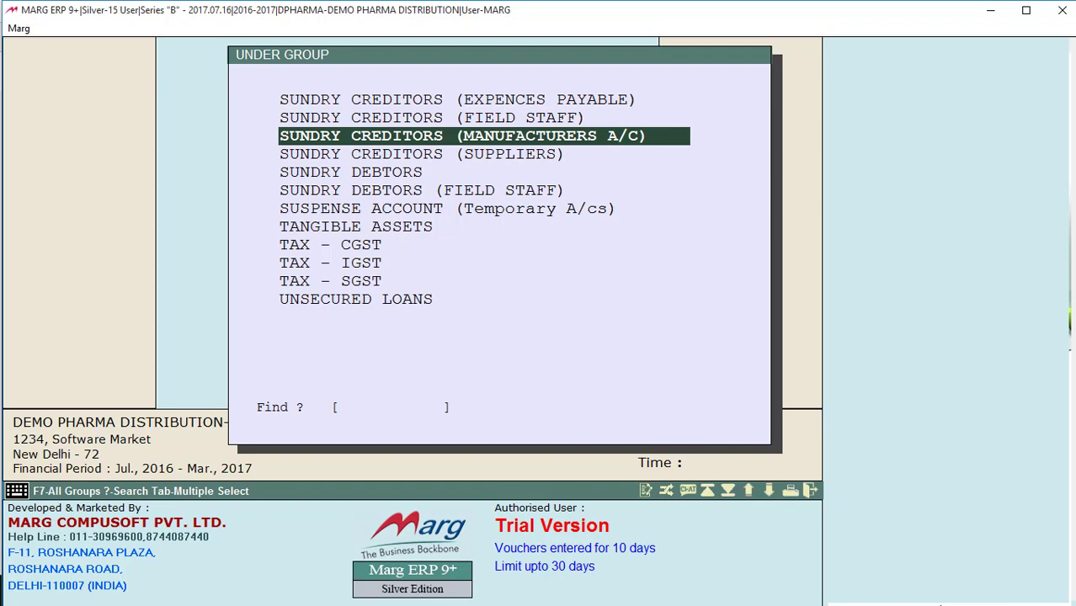
pyautogui.press('Return')
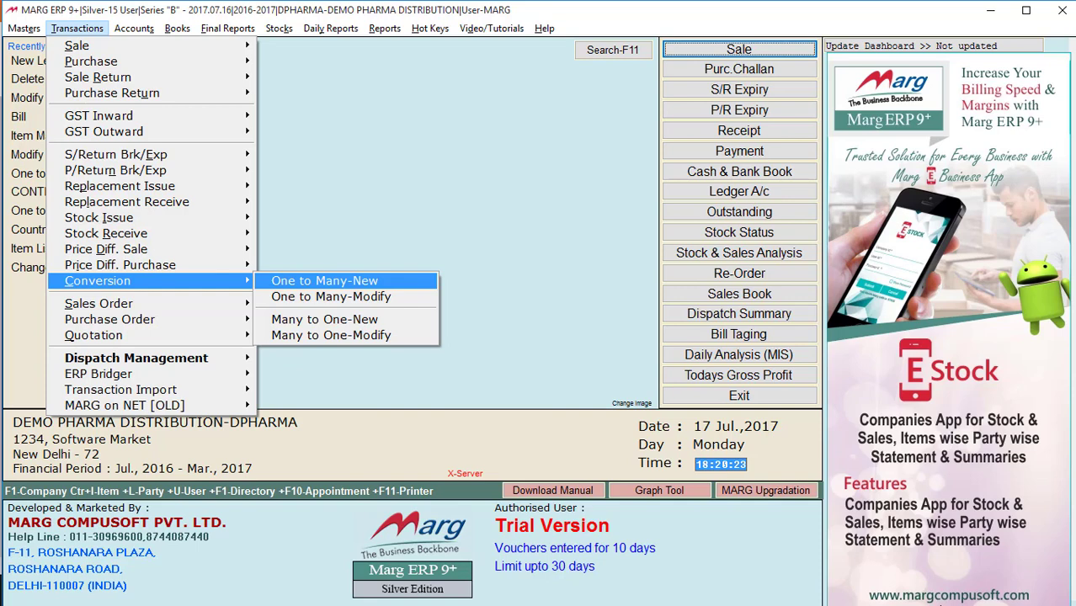
# Start a new one-to-many conversion for Production Dept. with Sugar as the source item and tax set to No.
pyautogui.press('Return')
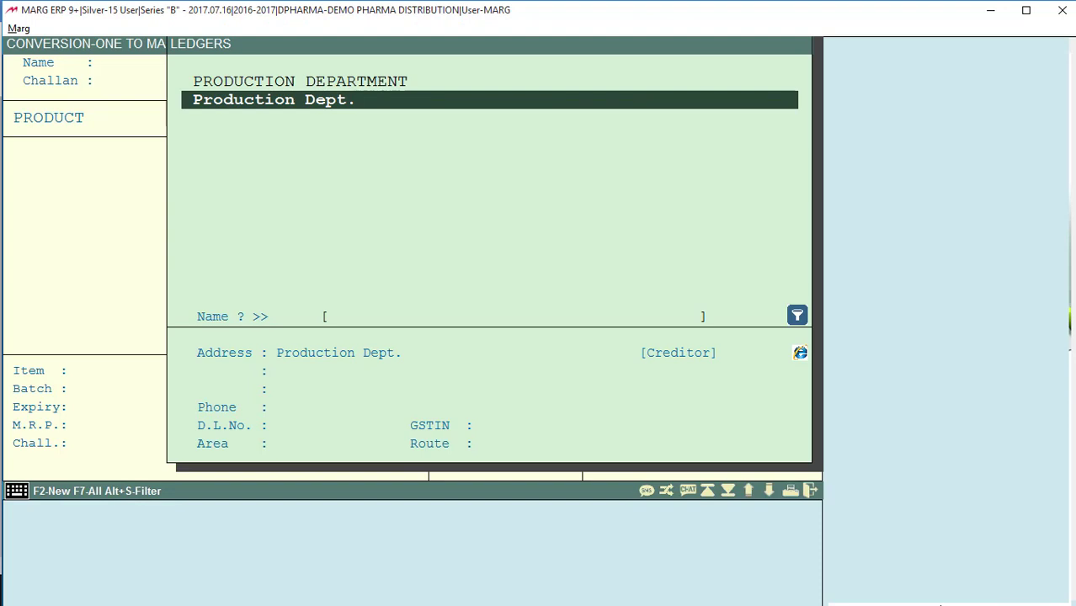
pyautogui.press('Return')
pyautogui.write('su')
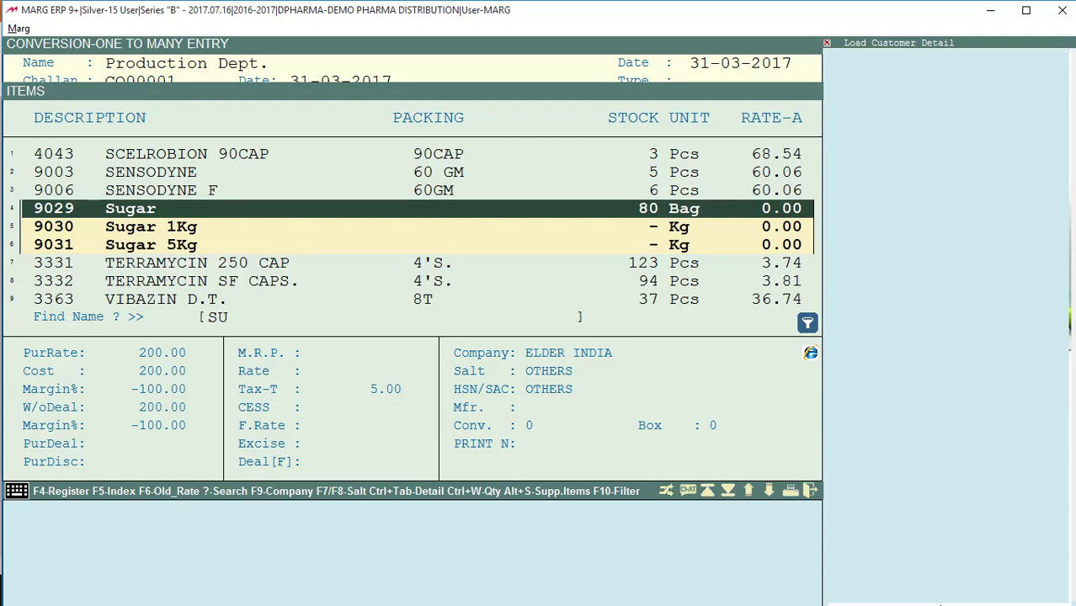
pyautogui.press('Return')
pyautogui.press('Return')
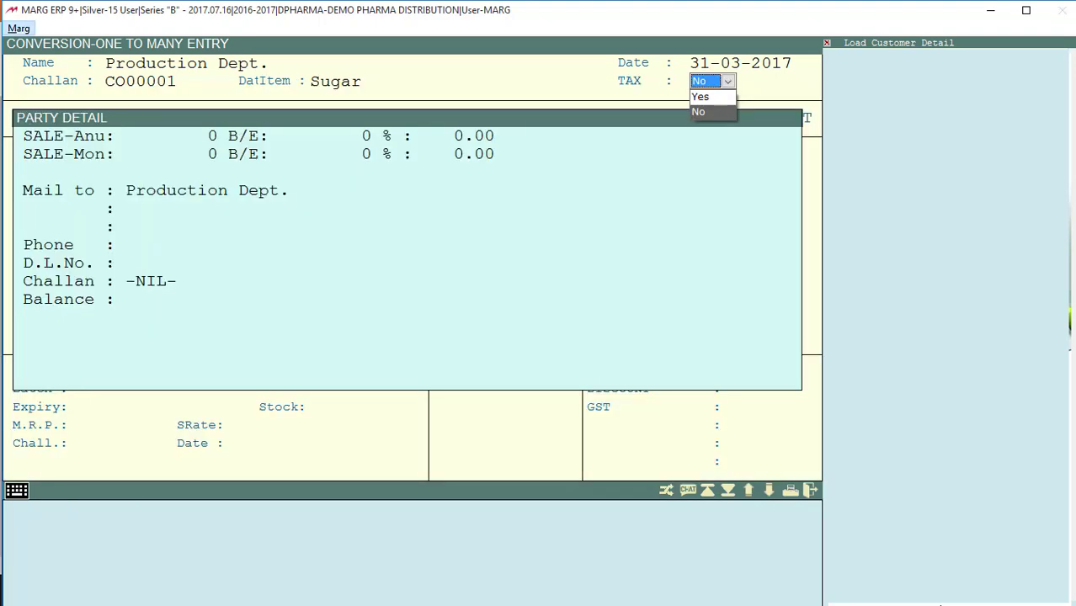
pyautogui.press('Return')
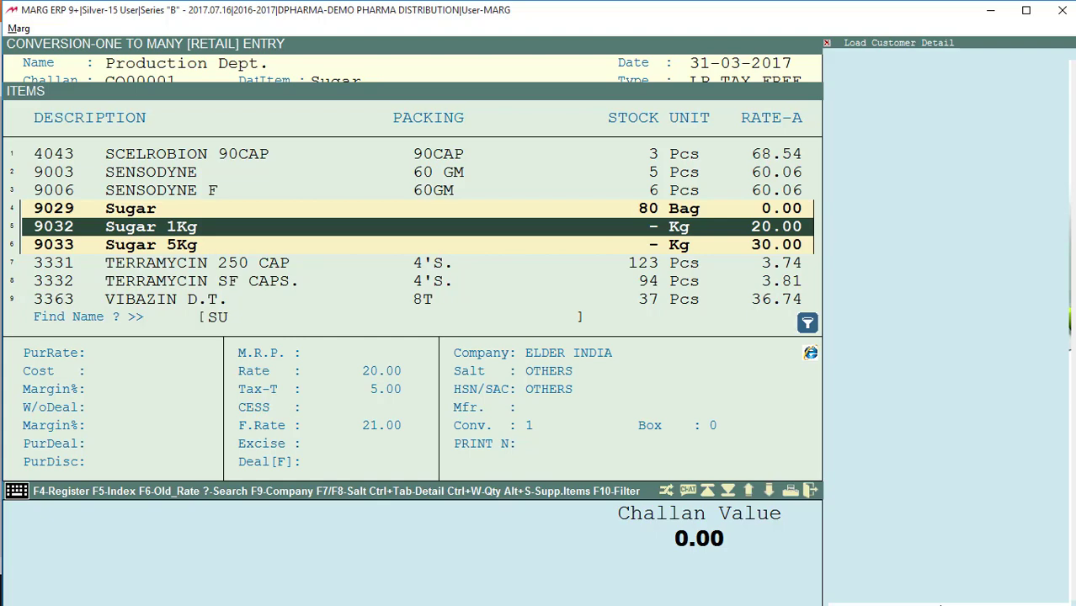
# Add Sugar 1Kg to the one-to-many conversion with batch 2133, quantity 5 and rate 20.
pyautogui.press('Return')
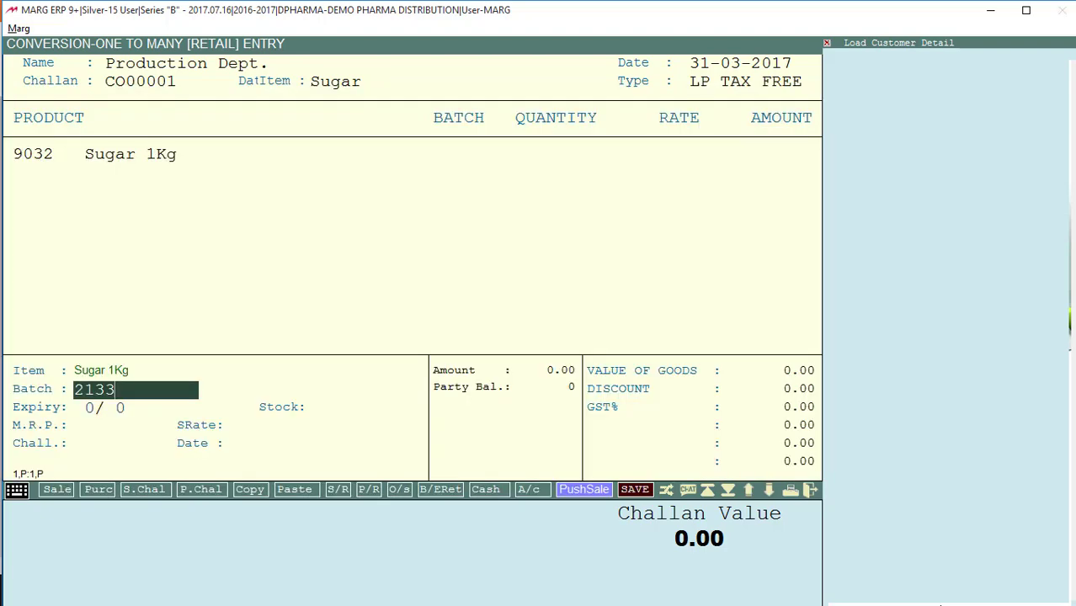
pyautogui.press('Return')
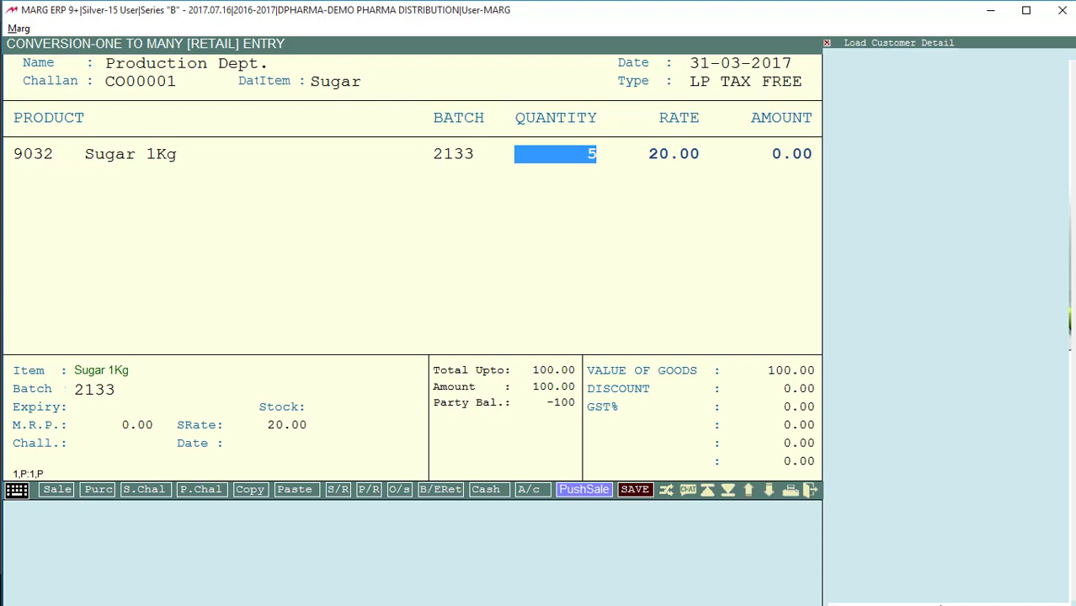
pyautogui.press('Return')
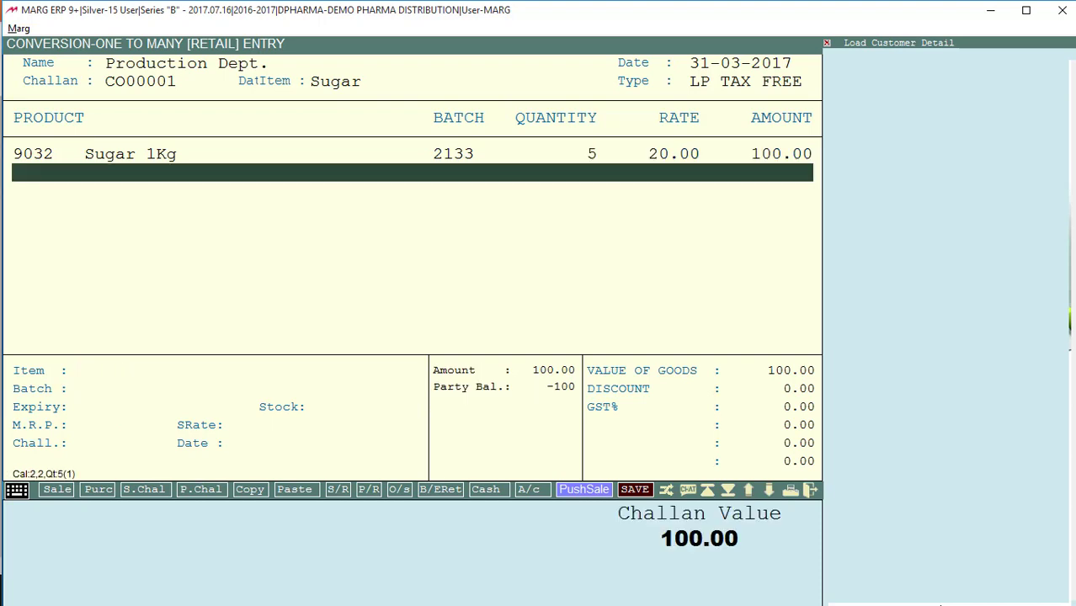
# Add Sugar 5Kg to the one-to-many conversion with batch 2133, quantity 2 and rate 30.
pyautogui.press('Return')
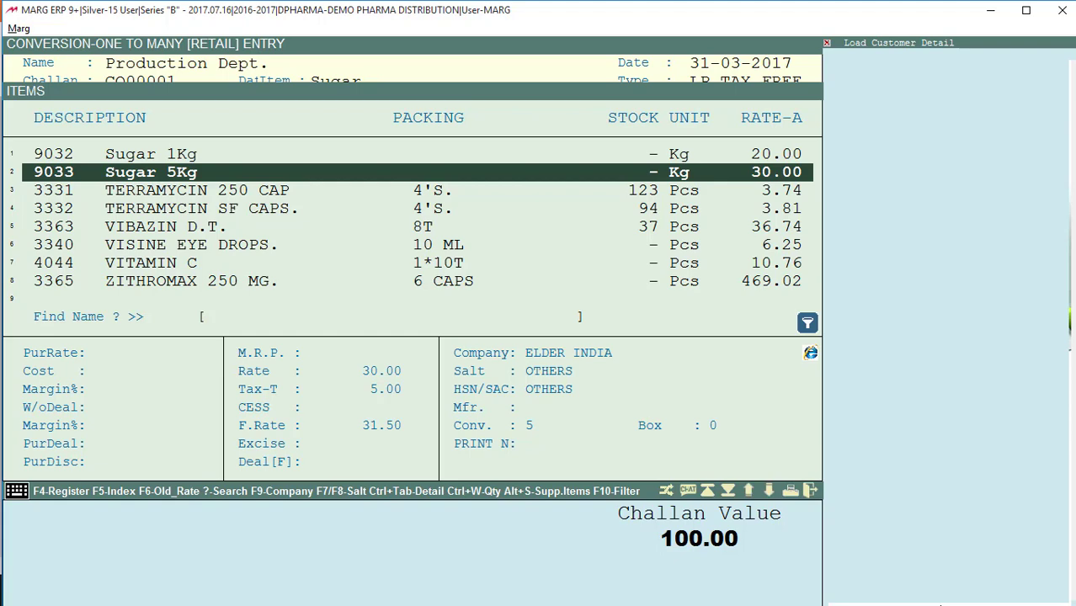
pyautogui.press('Return')
pyautogui.press('Return')
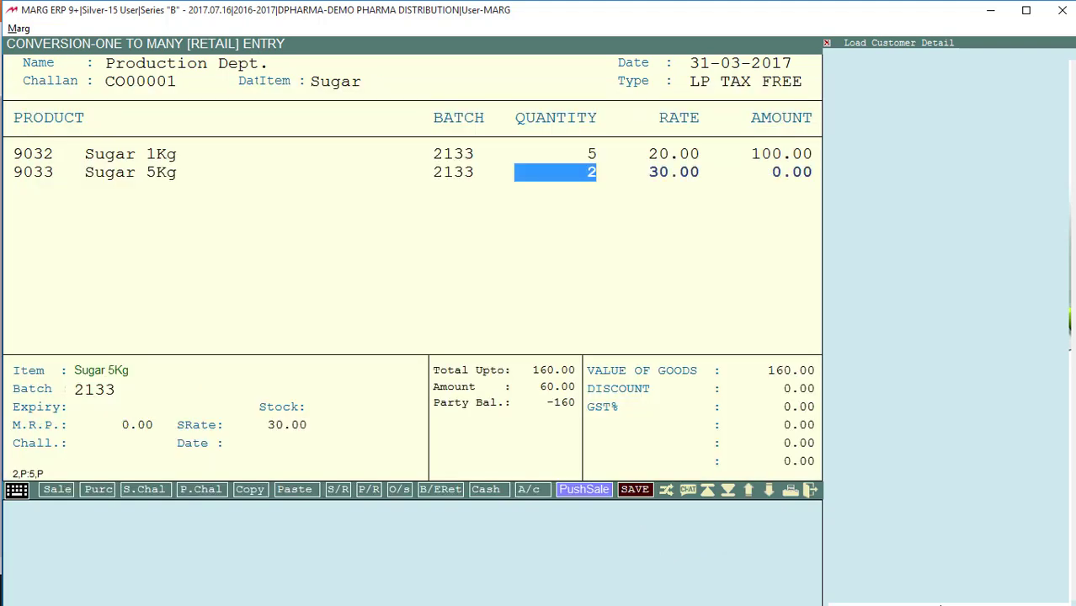
pyautogui.press('Return')
# Save the conversion with 15 bags deducted from Sugar batch 4566, and open the item master to check the stock.
pyautogui.press('End')
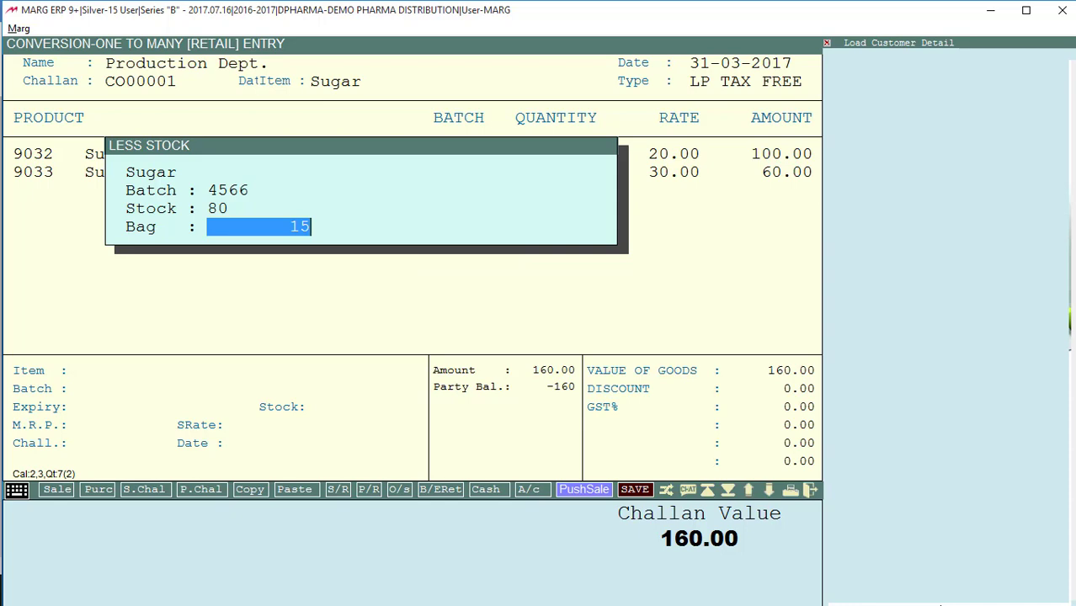
pyautogui.press('Return')
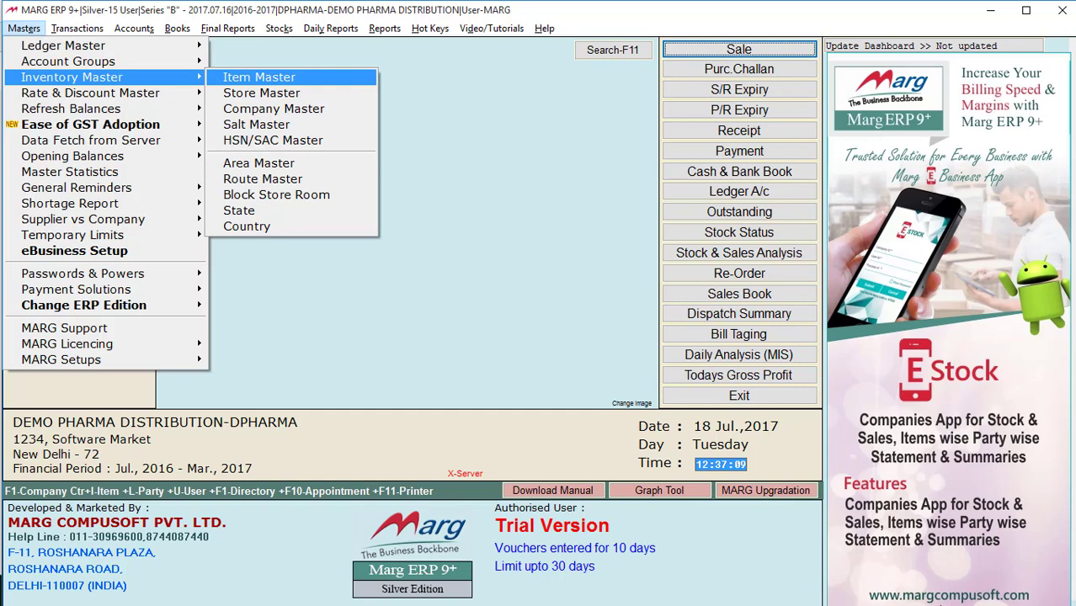
pyautogui.press('Return')
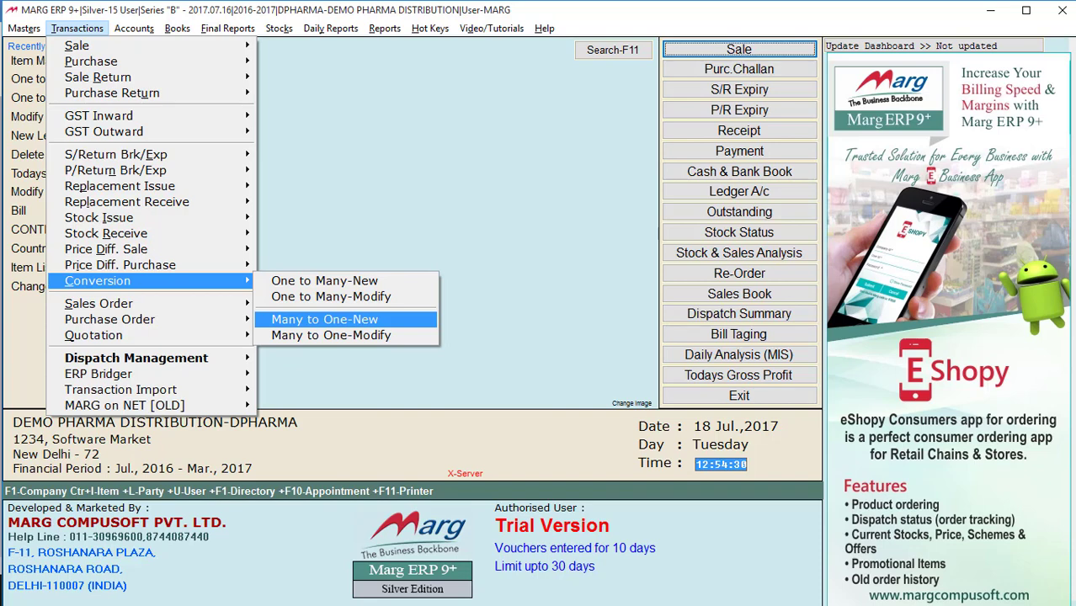
# Start a new many-to-one conversion for Production Dept. with Sugar as the resulting item.
pyautogui.press('Return')
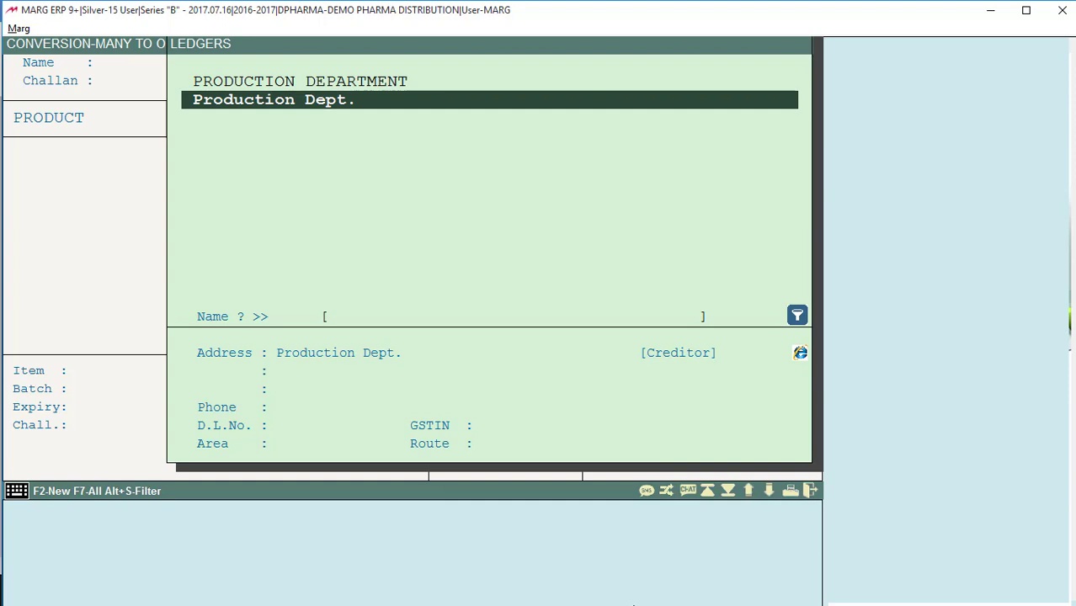
pyautogui.press('Return')
pyautogui.write('S')
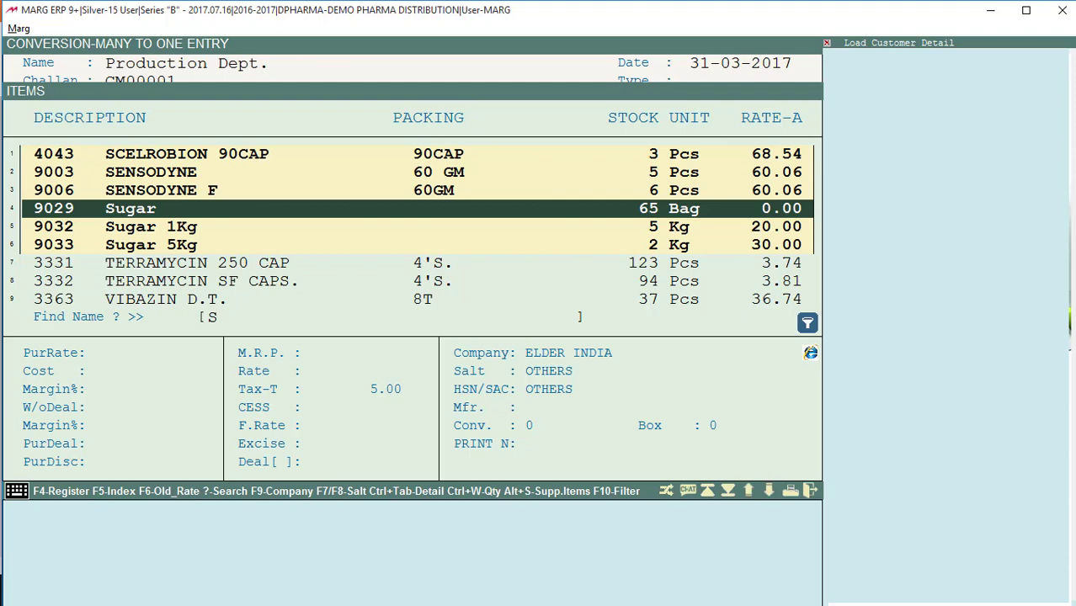
pyautogui.press('Return')
pyautogui.press('Return')
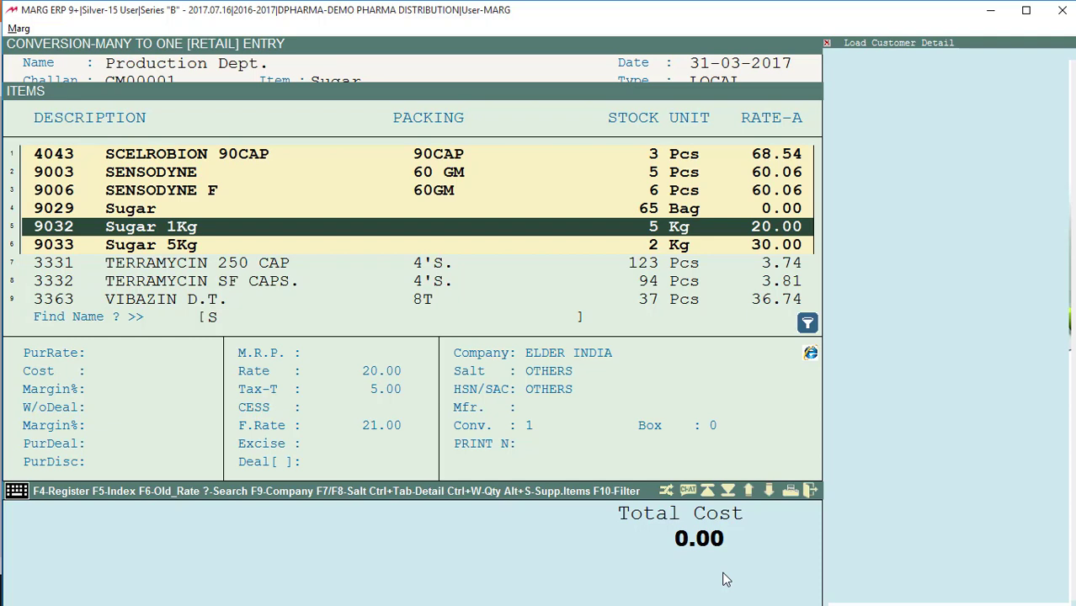
# Add Sugar 1Kg with quantity 5 and Sugar 5Kg with quantity 2, both from batch 2133, and save the many-to-one conversion.
pyautogui.press('Return')
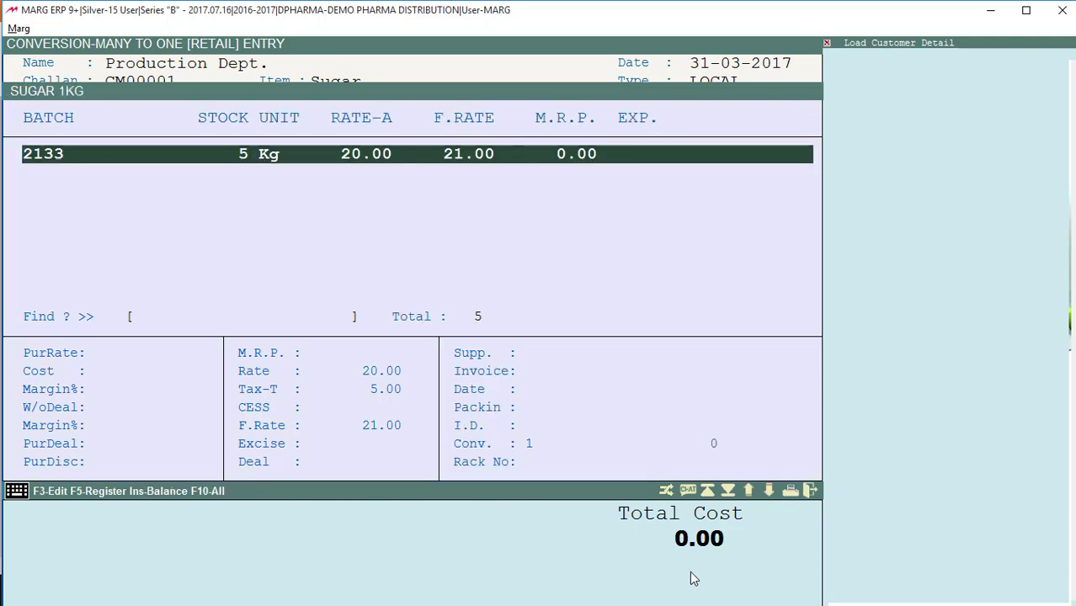
pyautogui.press('Return')
pyautogui.write('5')
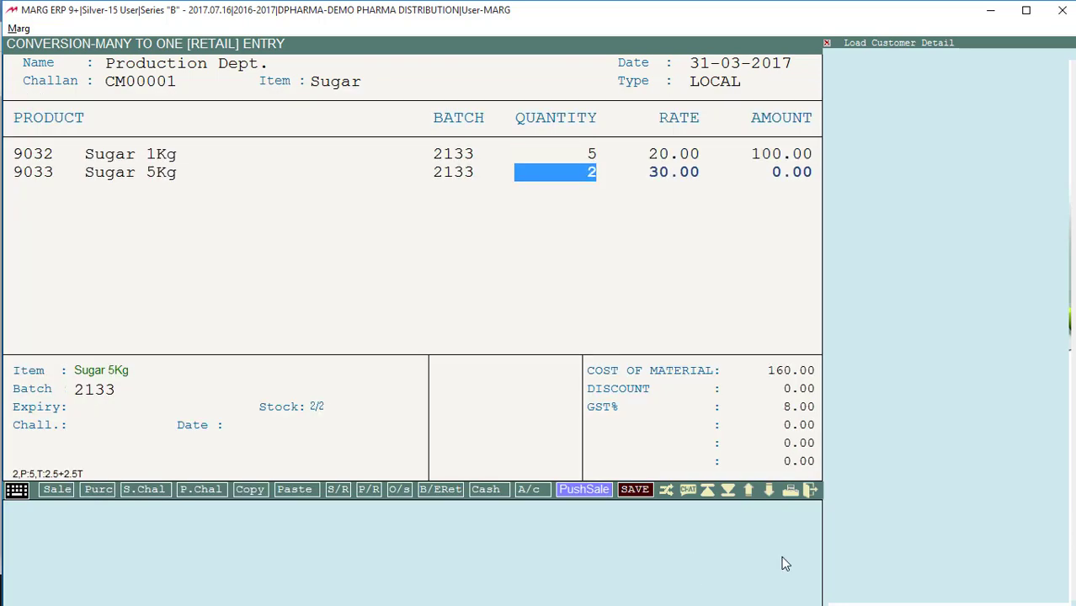
pyautogui.press('Return')
pyautogui.press('Escape')
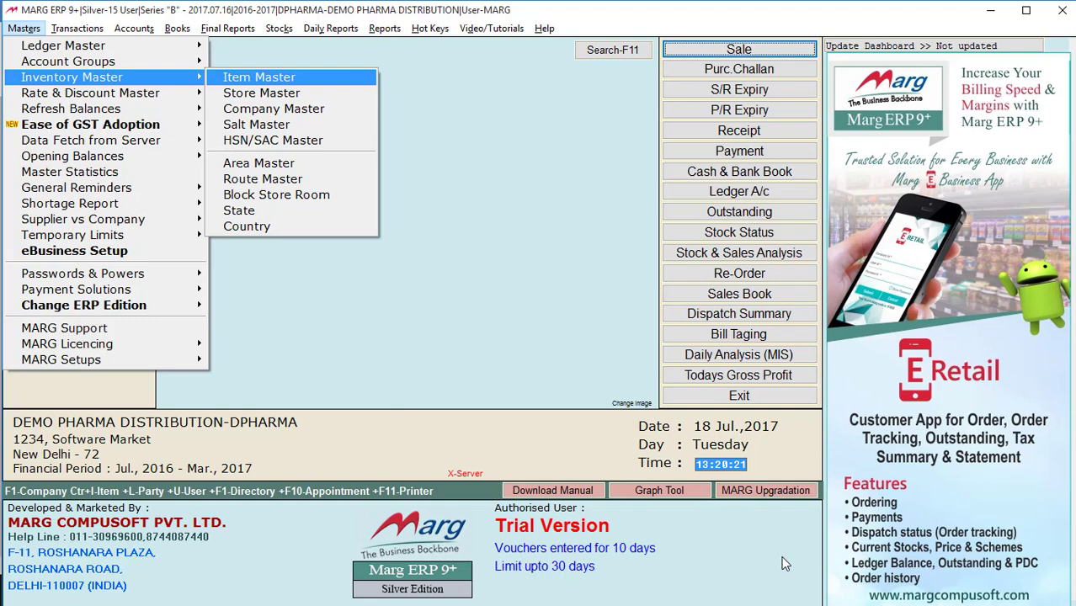
# Check the stock of Sugar, Sugar 1Kg and Sugar 5Kg in the item master and close the list.
pyautogui.press('Return')
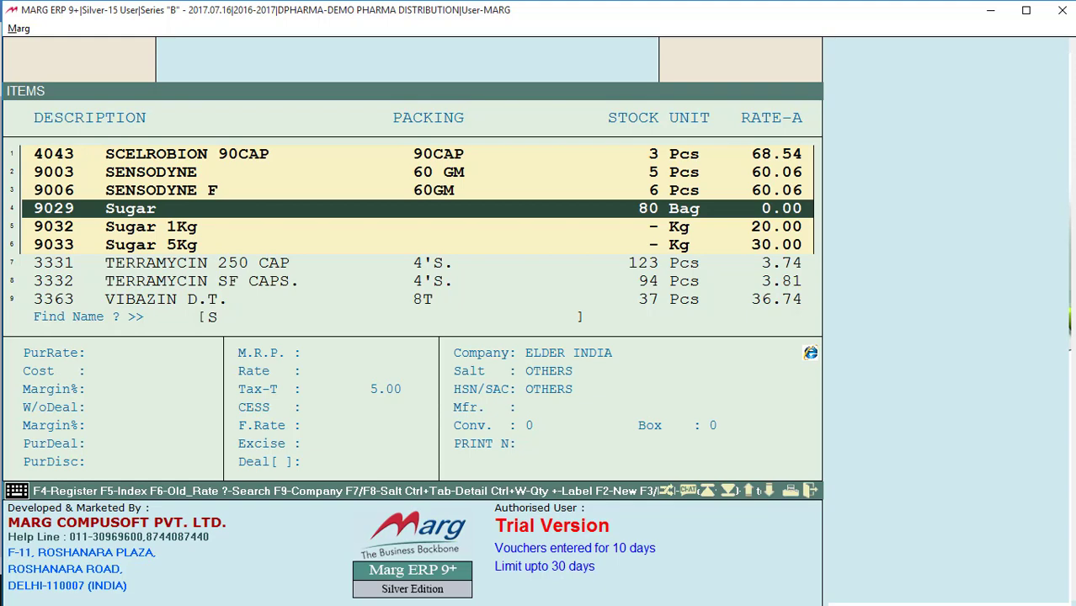
pyautogui.press('Escape')
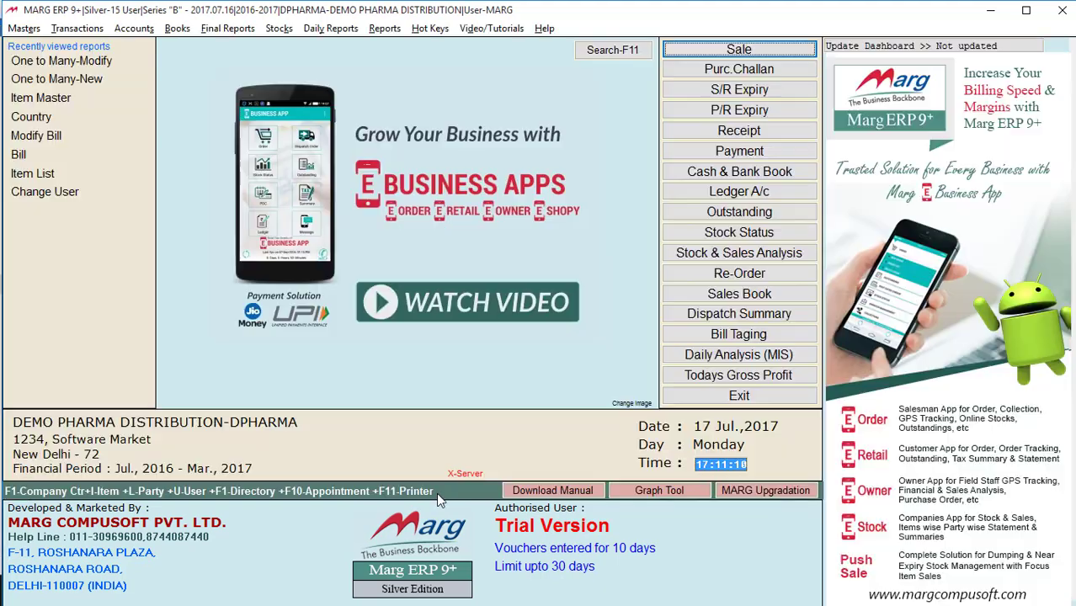